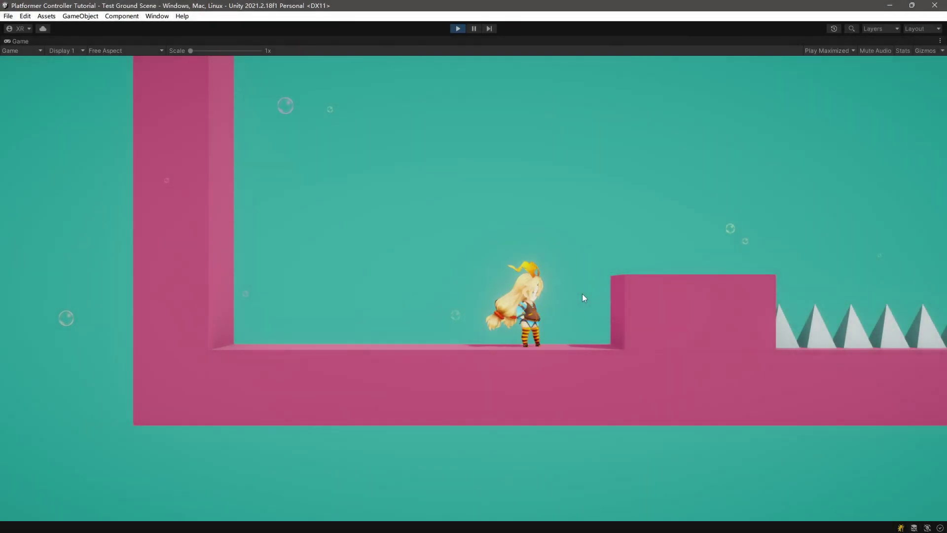
Step: Run the character repeatedly between the wall and the ledge using the left and right arrow keys
key("Right")
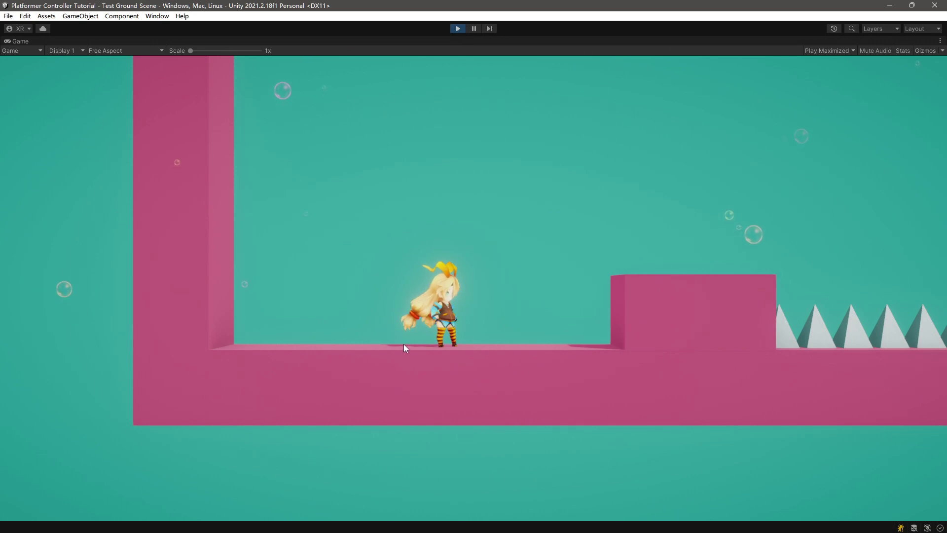
key("Left")
key("Right")
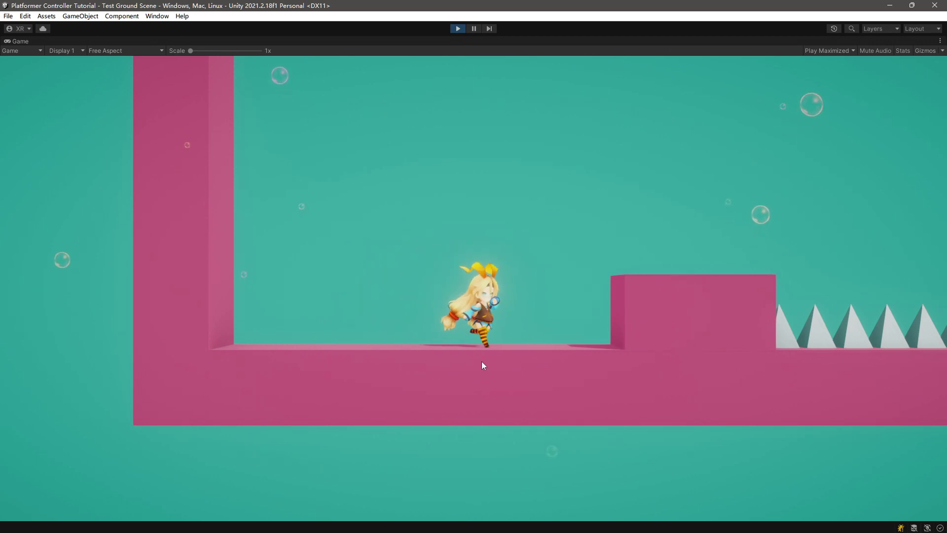
key("Left")
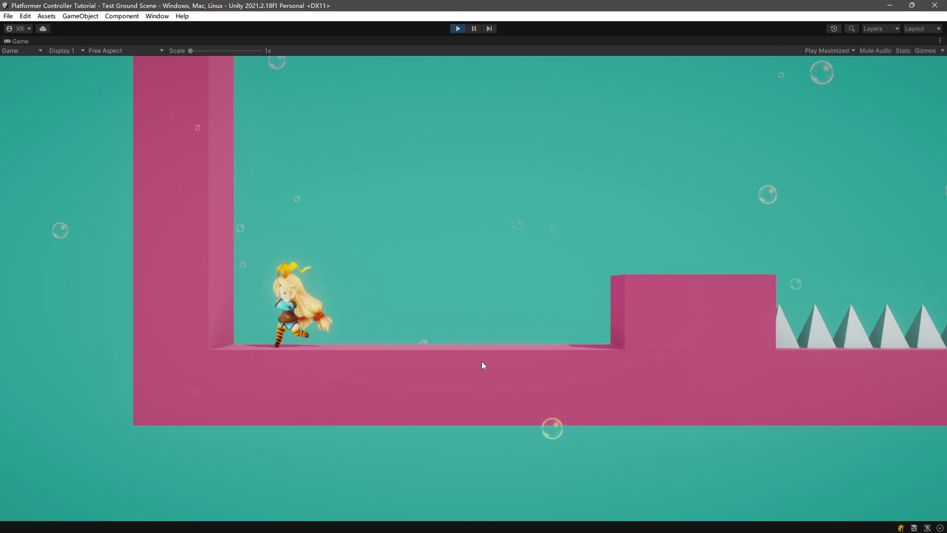
key("Right")
key("Left")
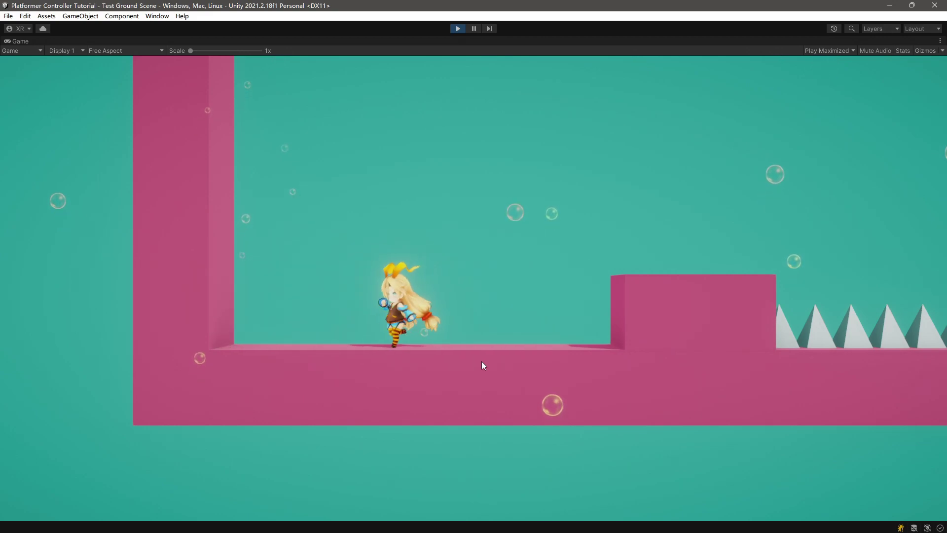
key("Right")
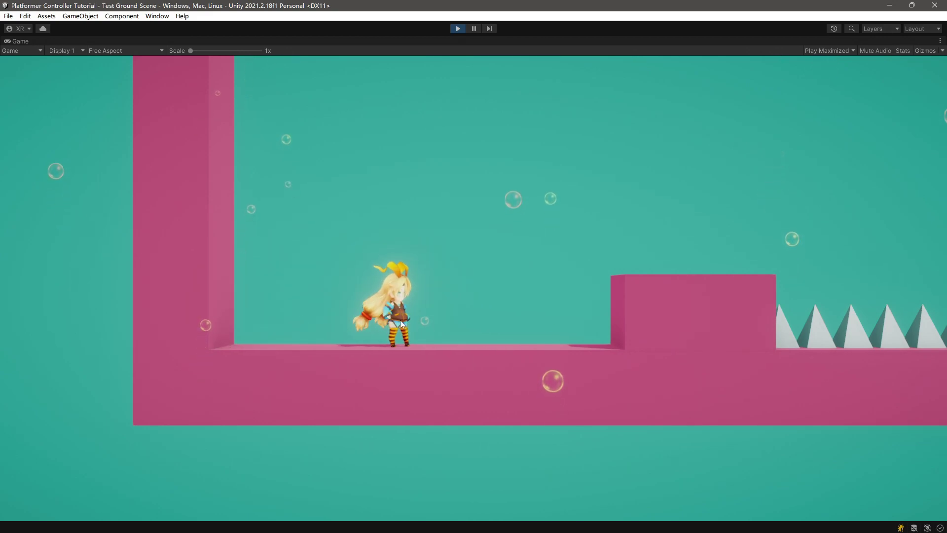
key("Right")
key("Left")
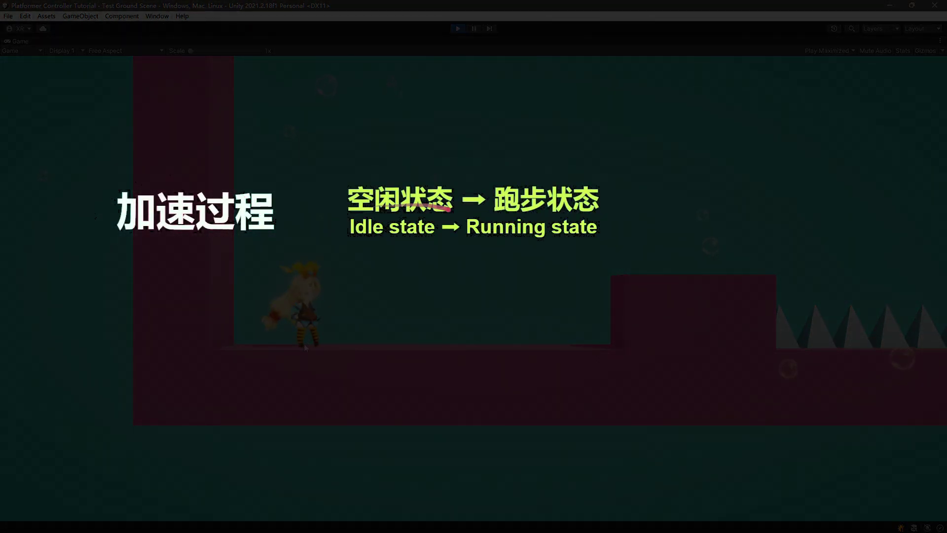
Step: Run the character right to the ledge, back left, then right to the ledge again
key("Right")
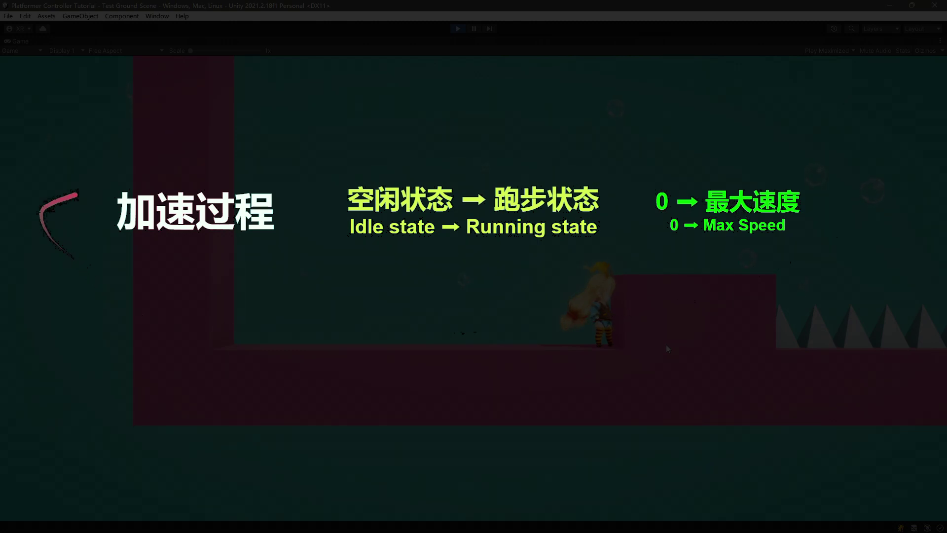
key("Left")
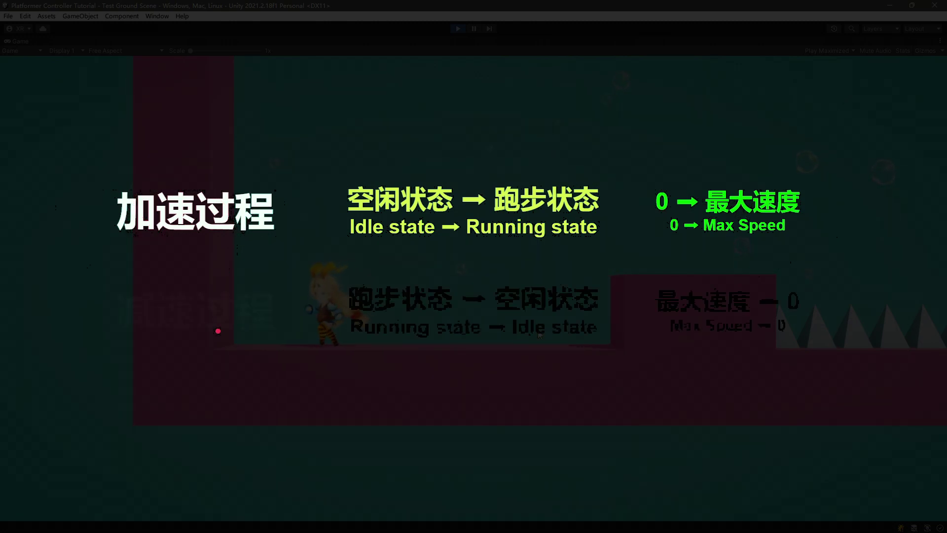
key("Right")
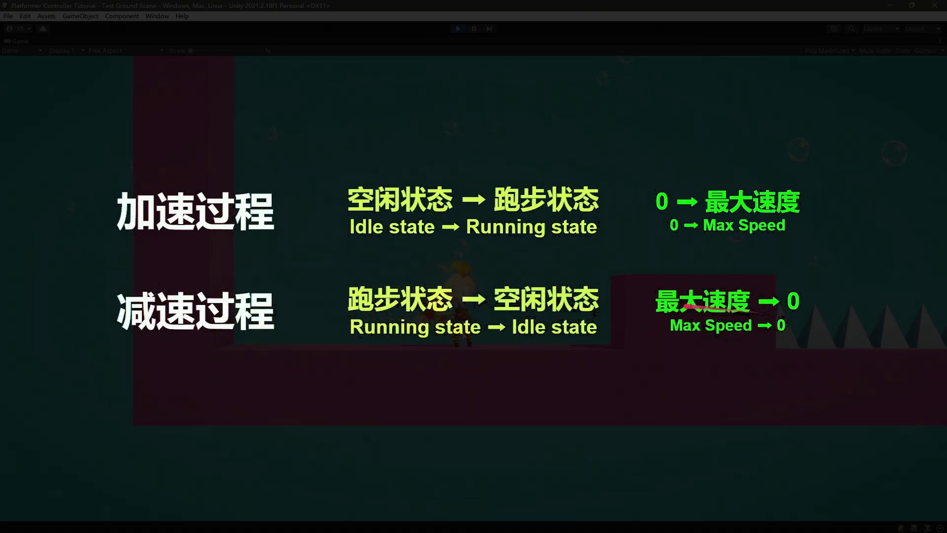
Step: Select the Player and open its PlayerController.cs script in Visual Studio Code at the rigidBody field
key("Left")
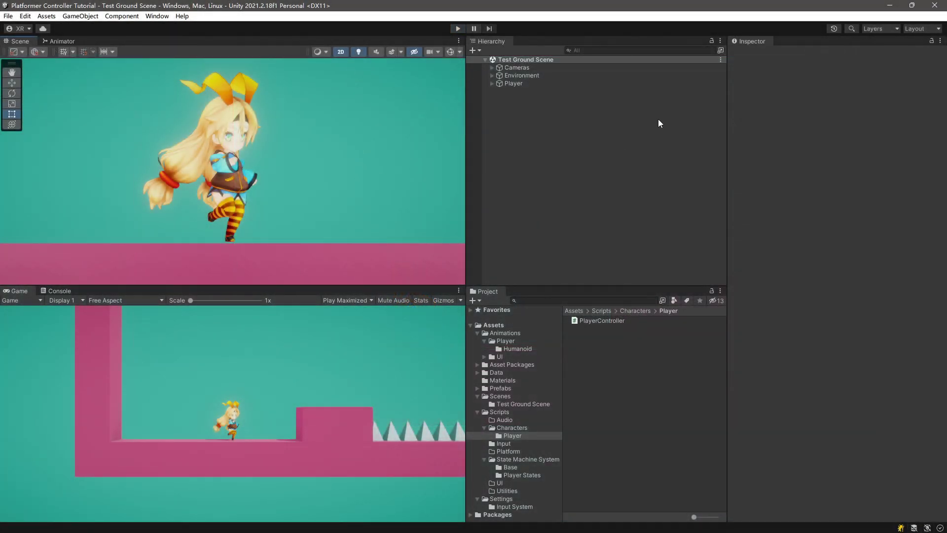
left_click(548, 84)
double_click(823, 333)
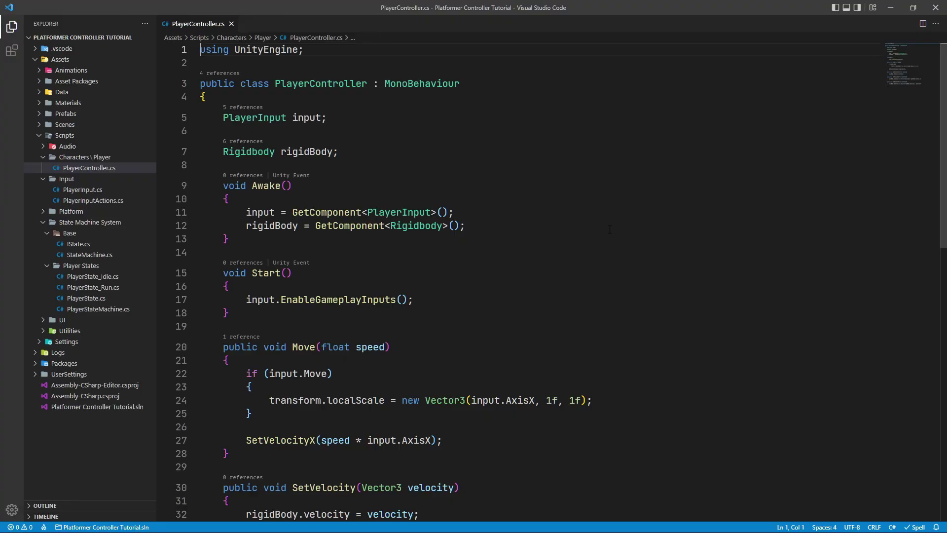
left_click(419, 152)
Step: Add a public float MoveSpeed property returning rigidBody.velocity.x below the rigidBody field
key("Return")
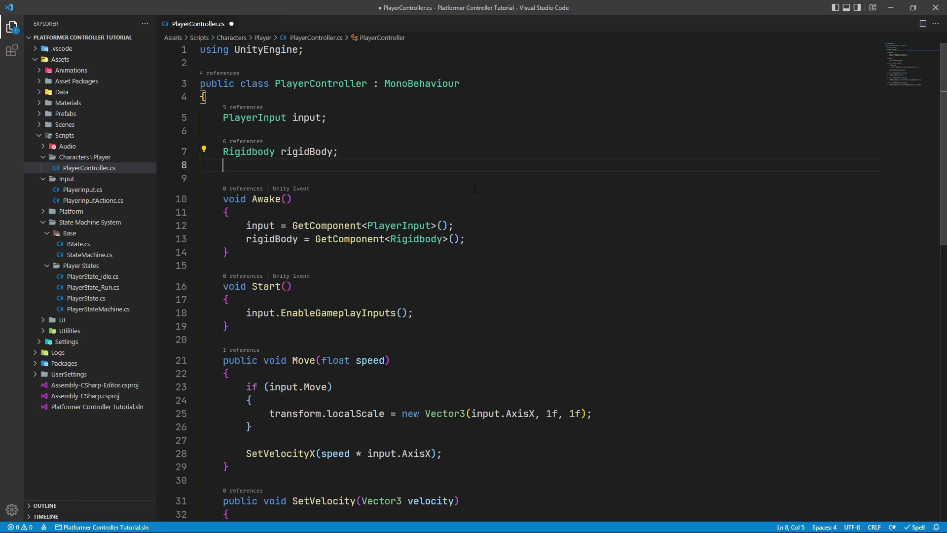
key("Return")
type("pu")
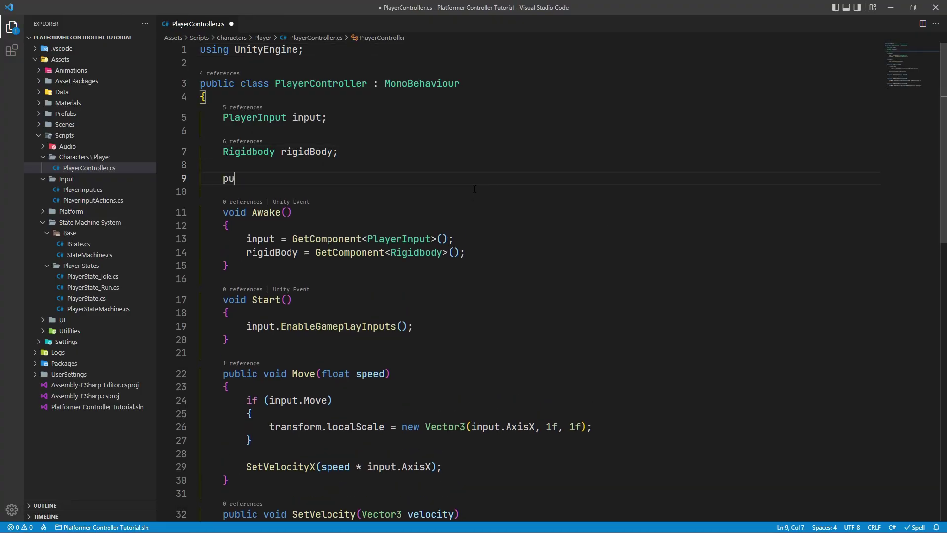
type("blic float M")
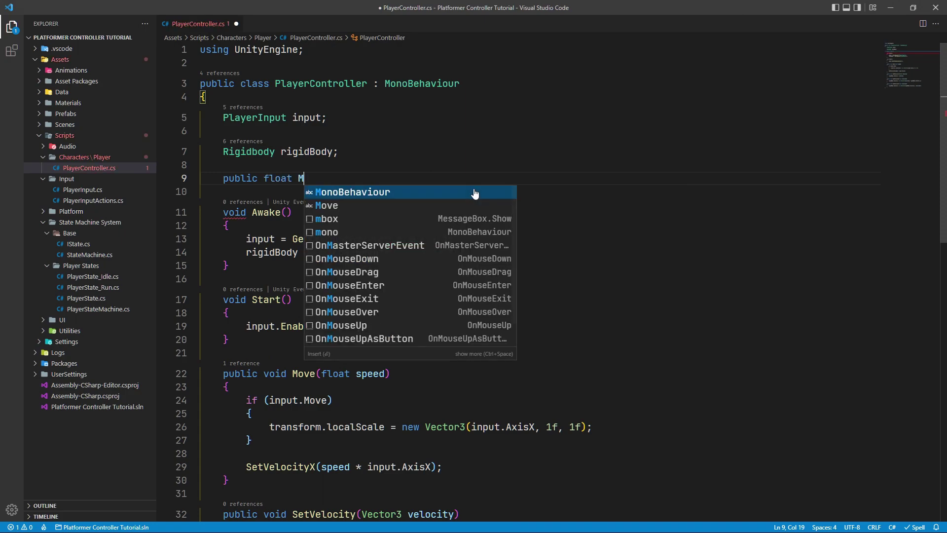
type("oveSpeed => ")
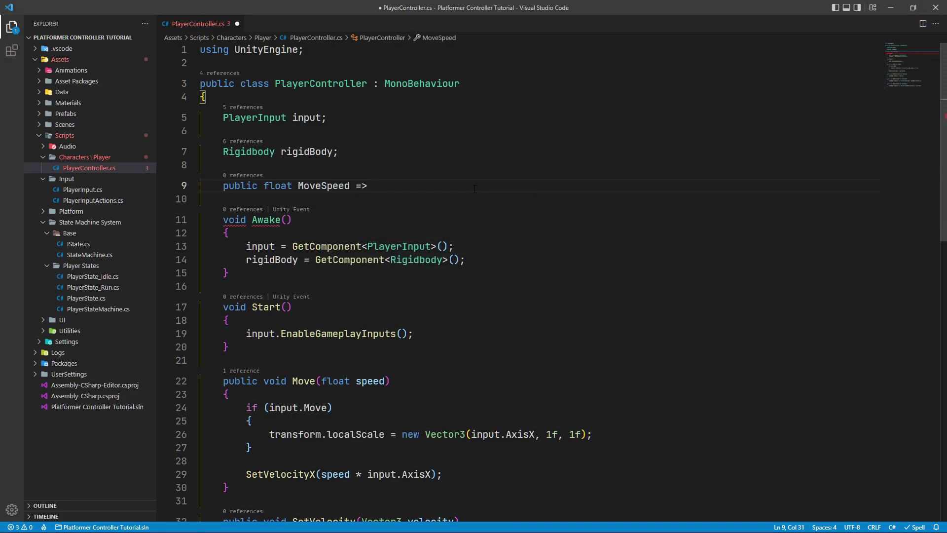
type("rigidBody")
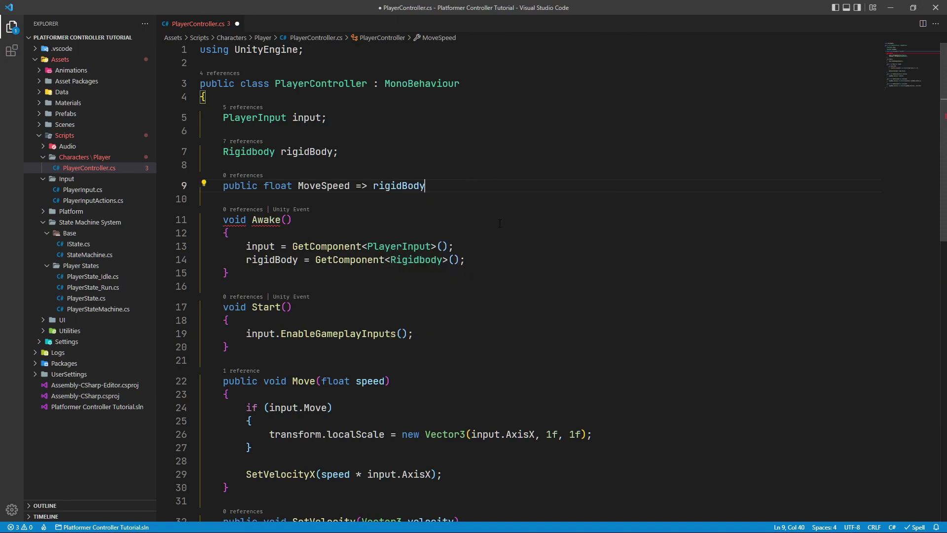
type(".ve")
key("Tab")
type(".x")
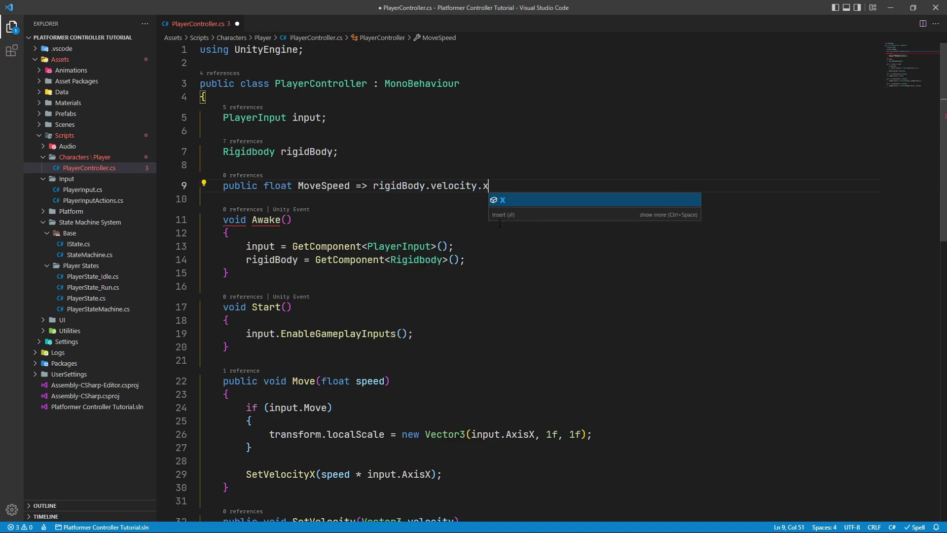
type(";")
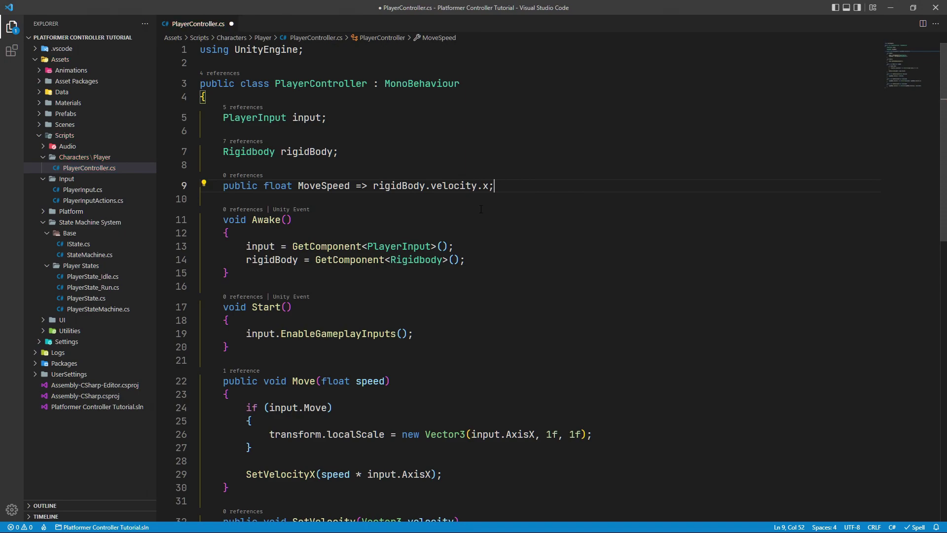
Step: Wrap the MoveSpeed expression in Mathf.Abs so it returns the absolute horizontal velocity
mouse_move(487, 186)
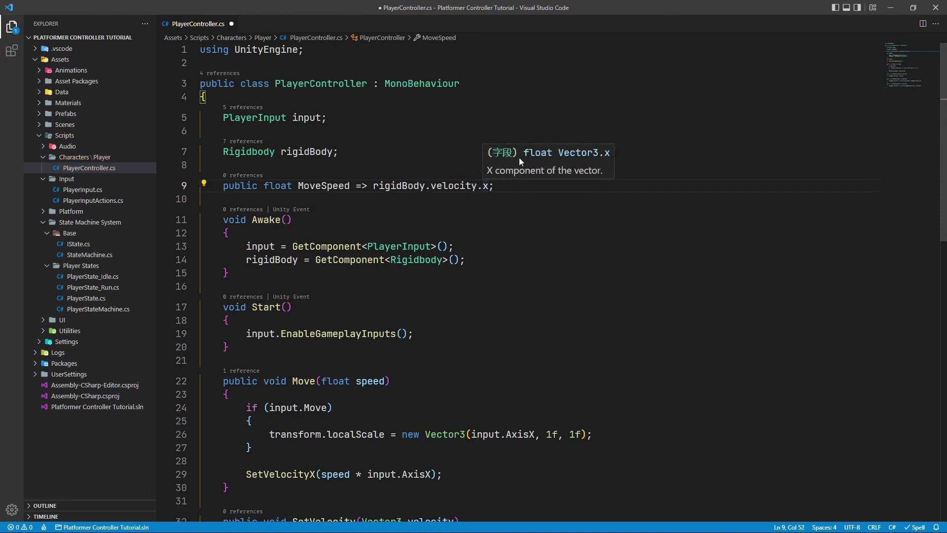
left_click(373, 185)
type("Mathf.")
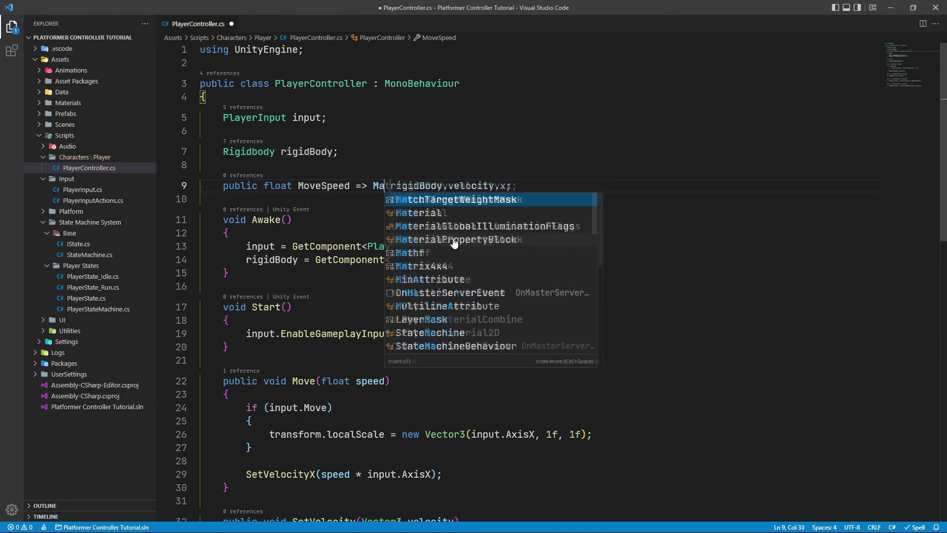
key("Tab")
type("(")
key("Delete")
key("End")
key("Left")
type(")")
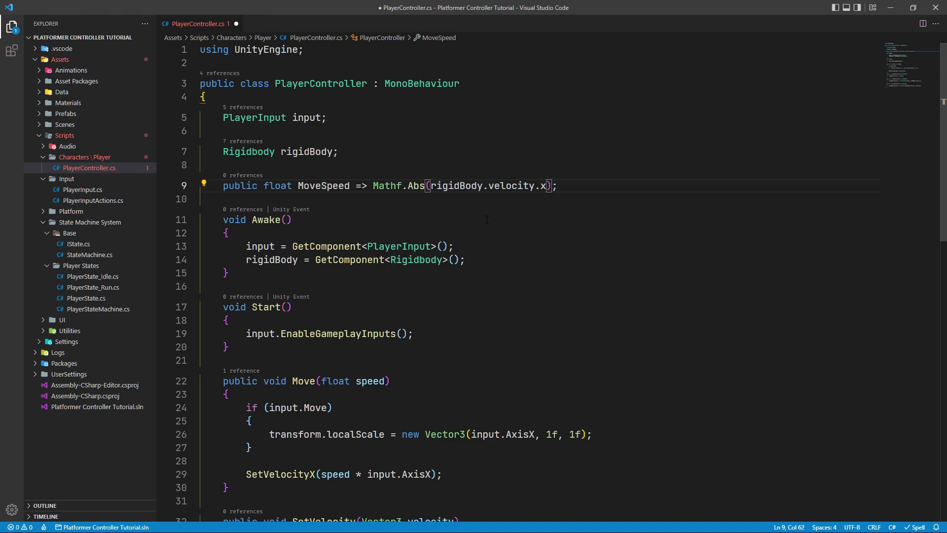
left_click_drag(558, 186, 368, 185)
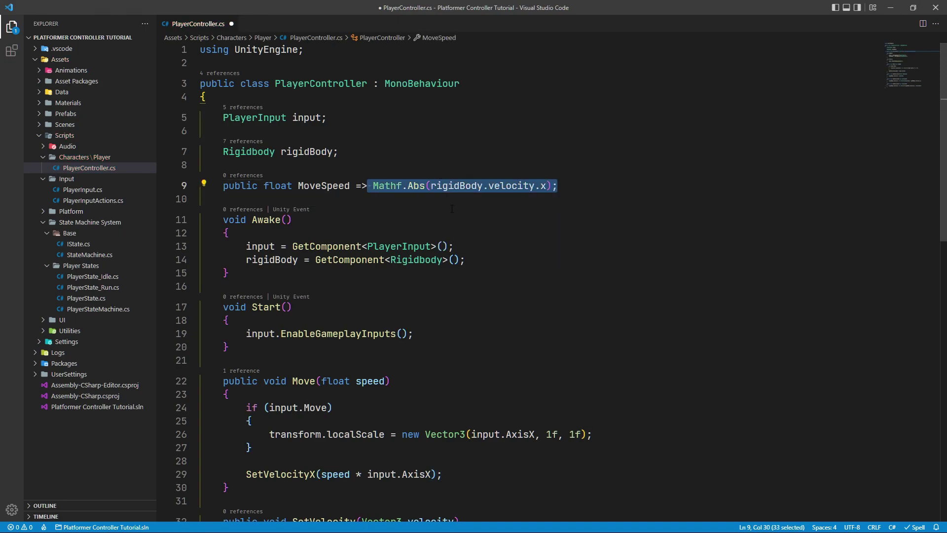
left_click(232, 233)
Step: Declare a protected float currentSpeed field at the top of PlayerState.cs, then open PlayerState_Run.cs
left_click(97, 302)
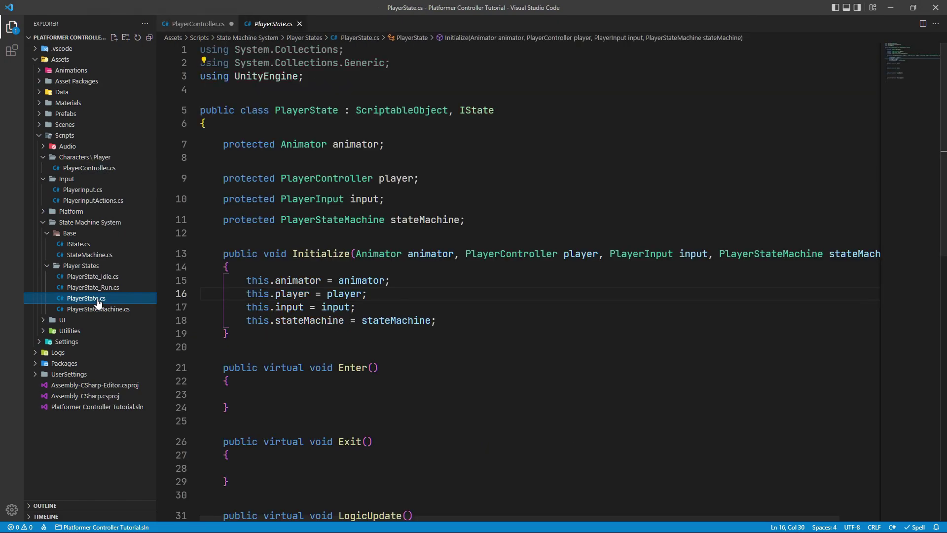
left_click(508, 123)
key("Return")
type("float ")
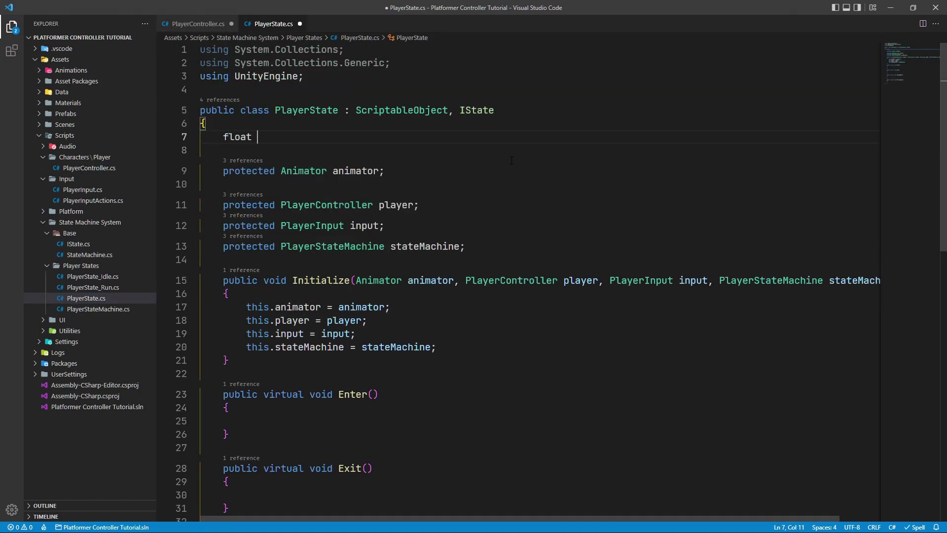
type("current")
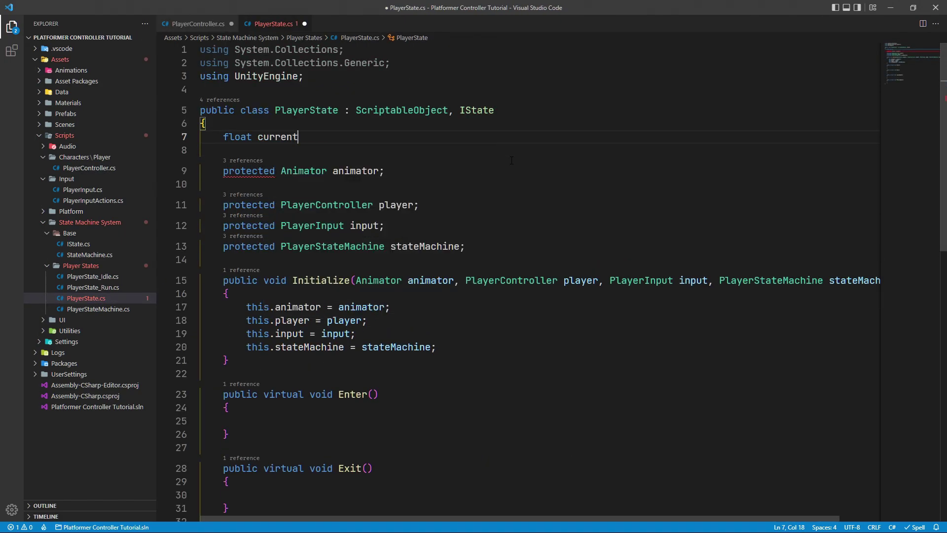
type("Speed")
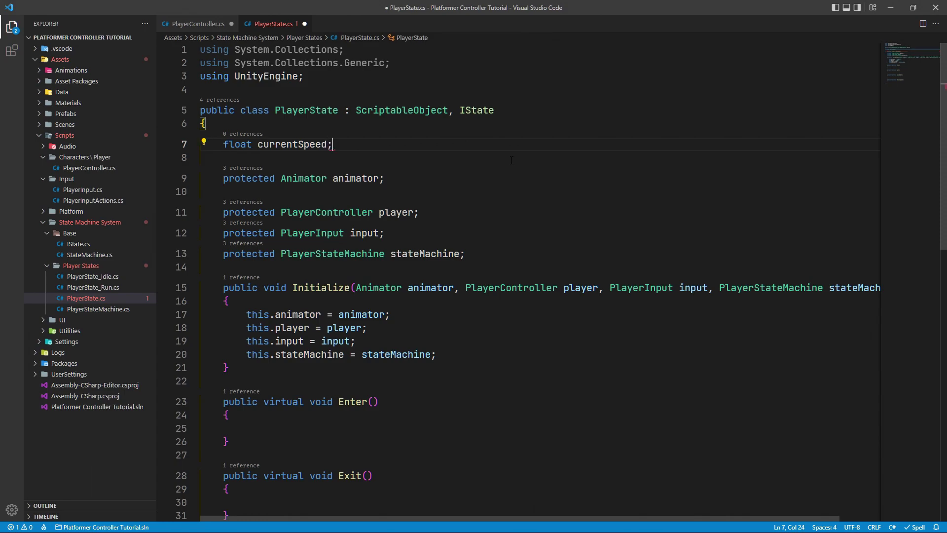
type(" pro")
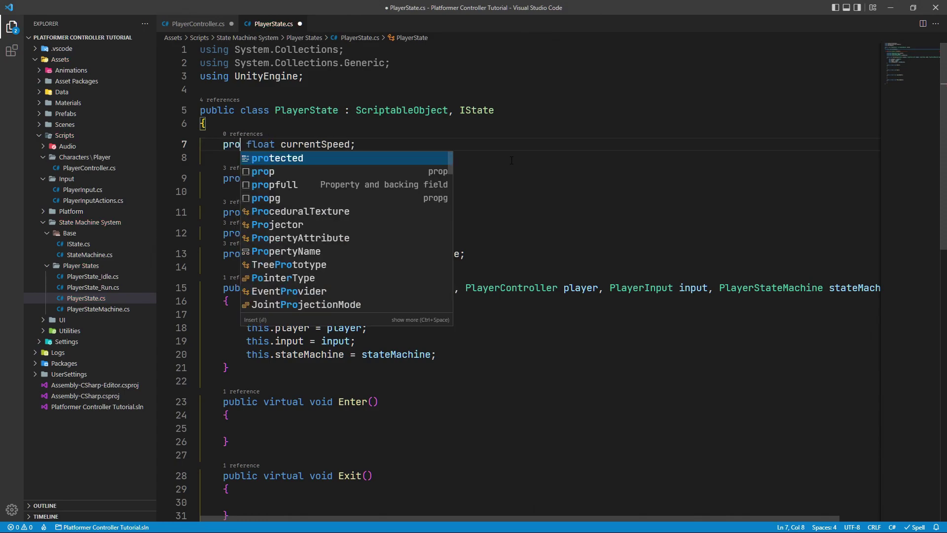
key("Tab")
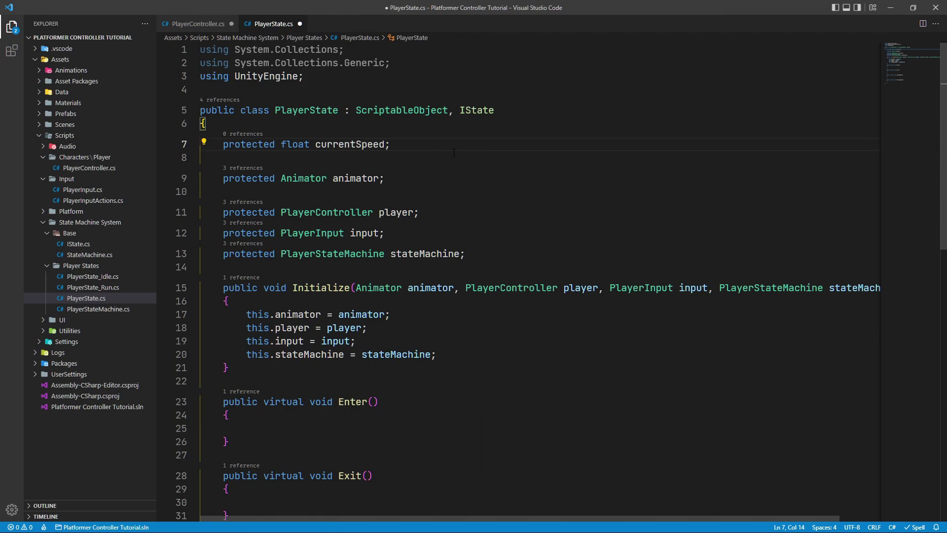
left_click_drag(315, 144, 384, 143)
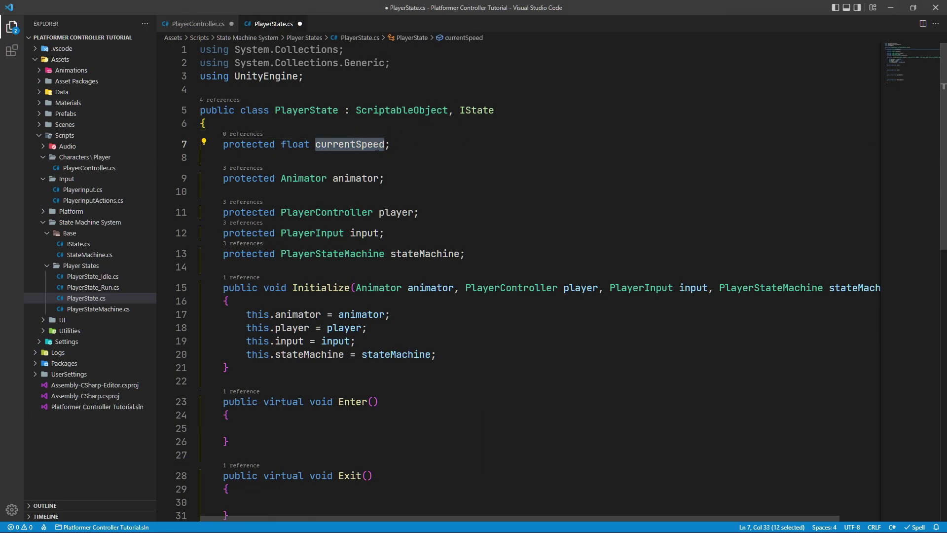
left_click(426, 165)
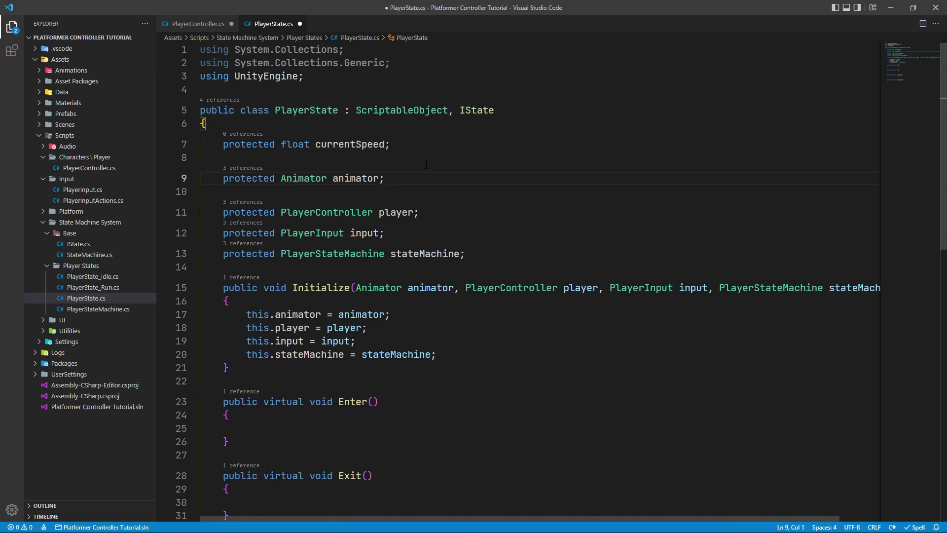
left_click(98, 287)
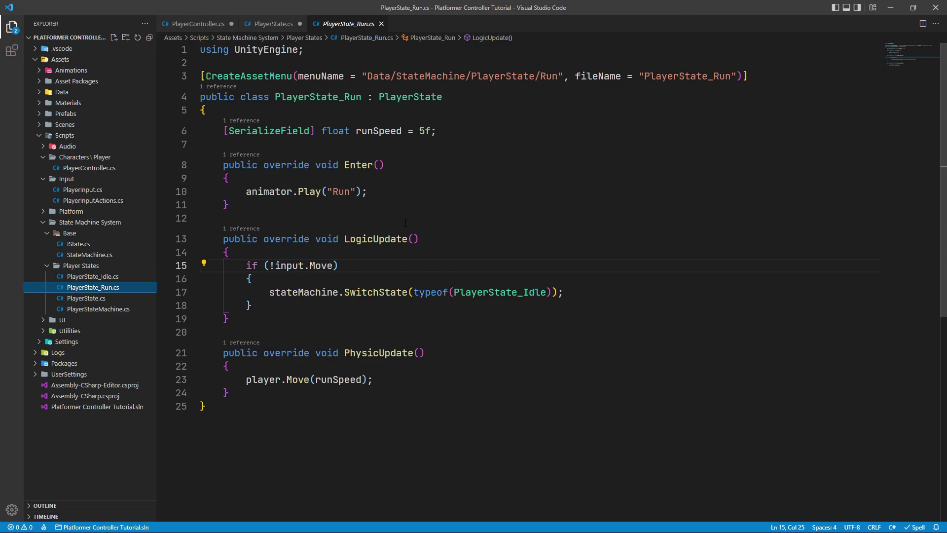
Step: In Enter(), add currentSpeed = player.MoveSpeed; after the Run animation call
left_click(444, 192)
key("Return")
key("Return")
type("cu")
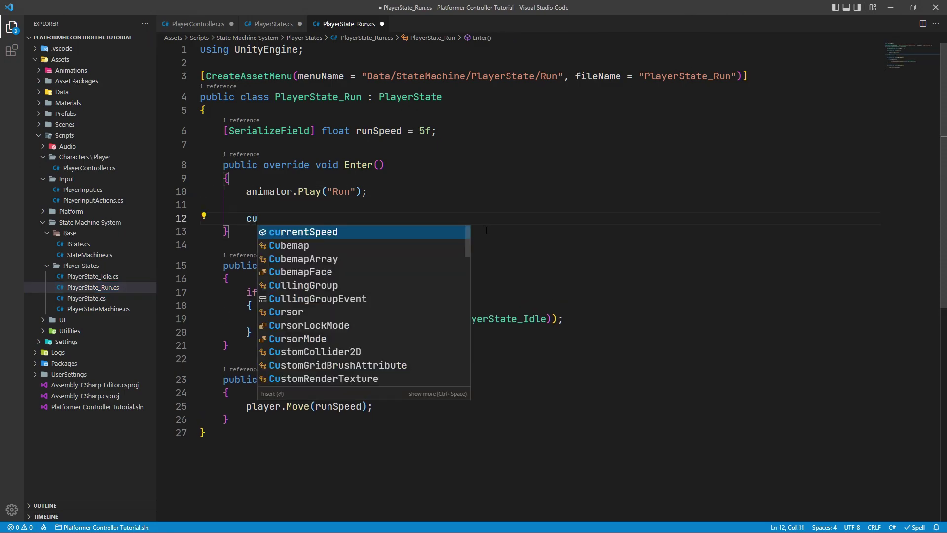
key("Tab")
type("player.")
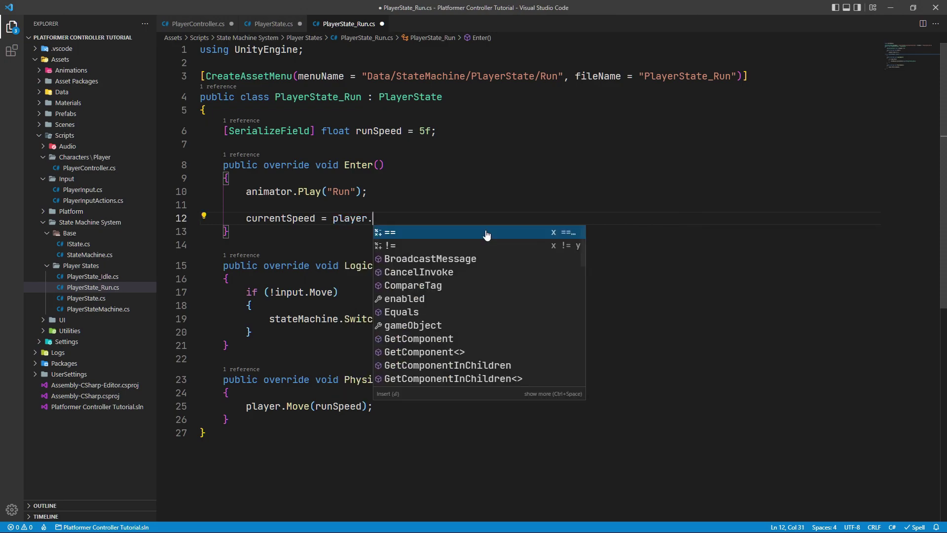
type("mo")
key("Tab")
type(";")
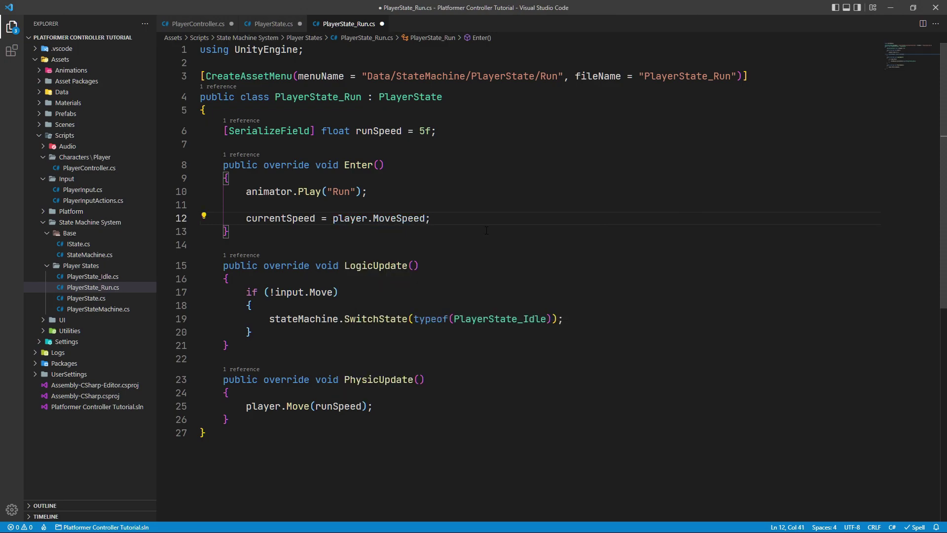
Step: In LogicUpdate, begin currentSpeed = Mathf.MoveTowards(currentSpeed, runSpeed, ... below the if block
left_click_drag(344, 265, 407, 265)
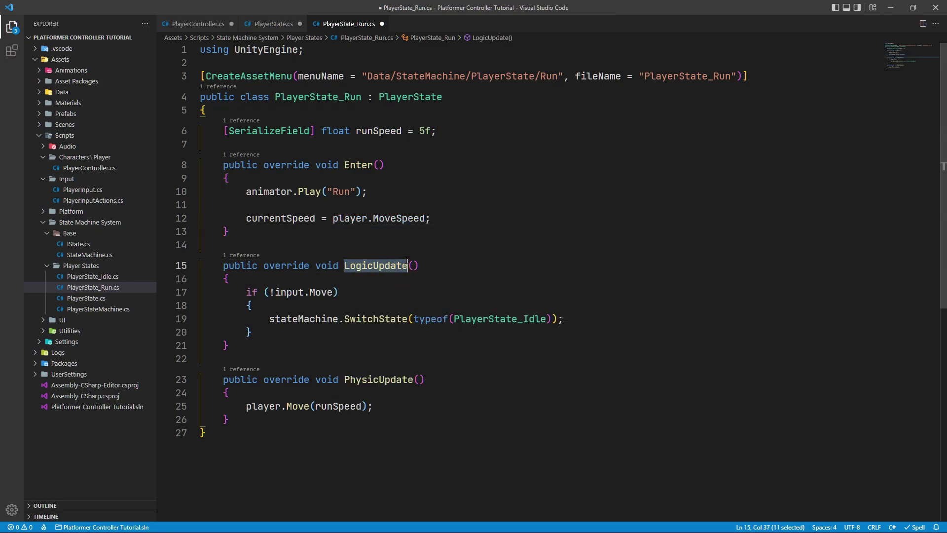
left_click(429, 332)
key("Return")
key("Return")
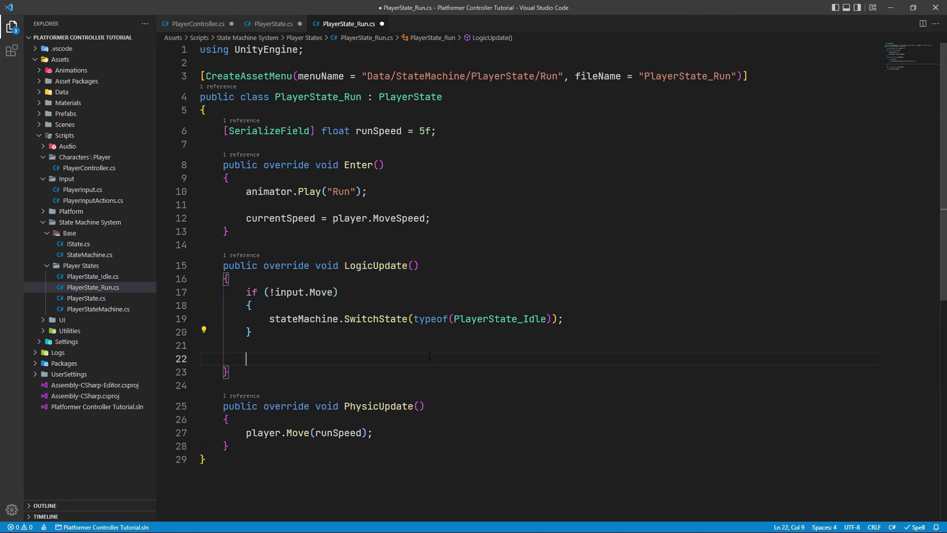
type("currentSpeed = Mathf.mo")
key("Tab")
type("(")
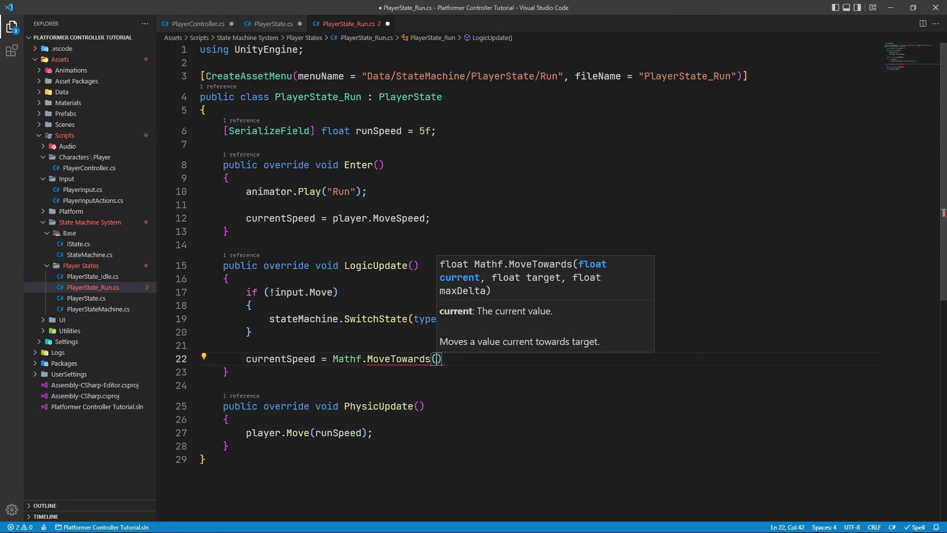
type("cure")
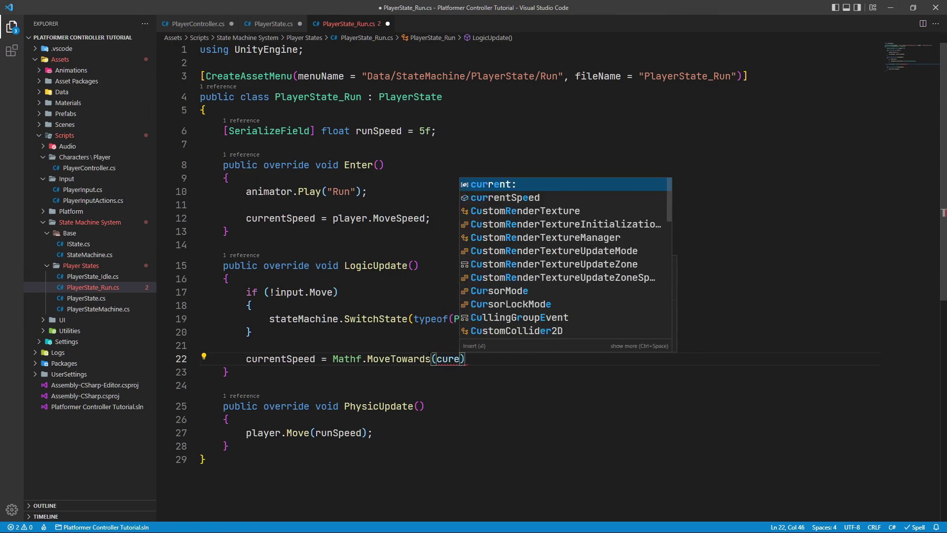
key("Down")
key("Tab")
type(", ")
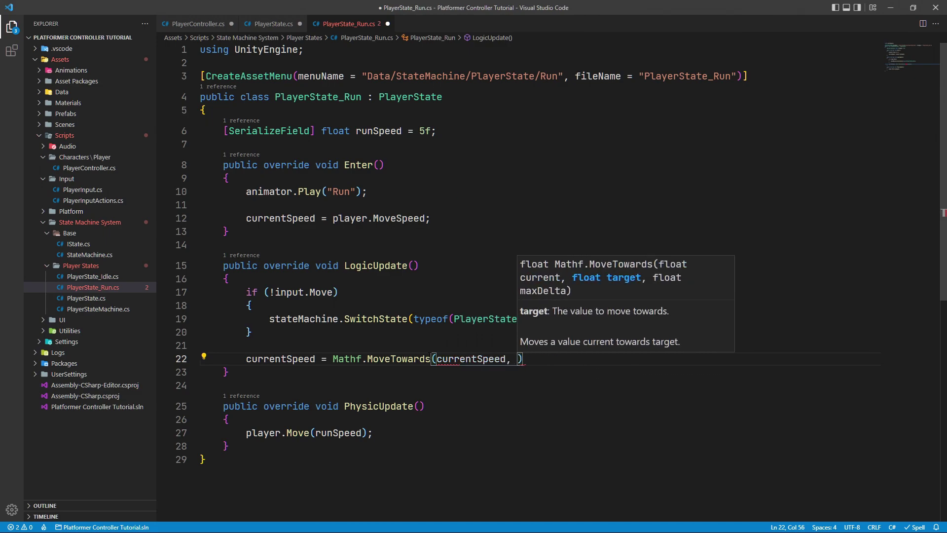
type("r")
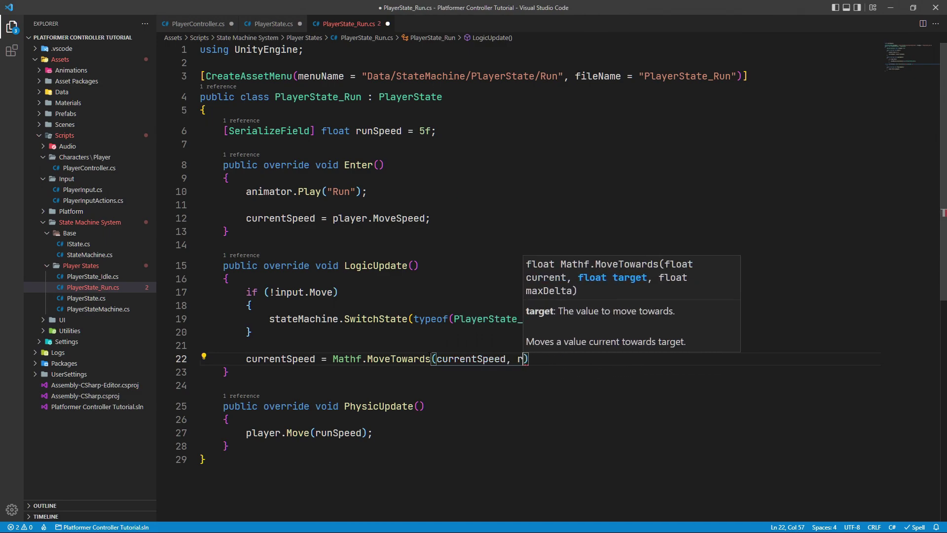
type("uns")
key("Tab")
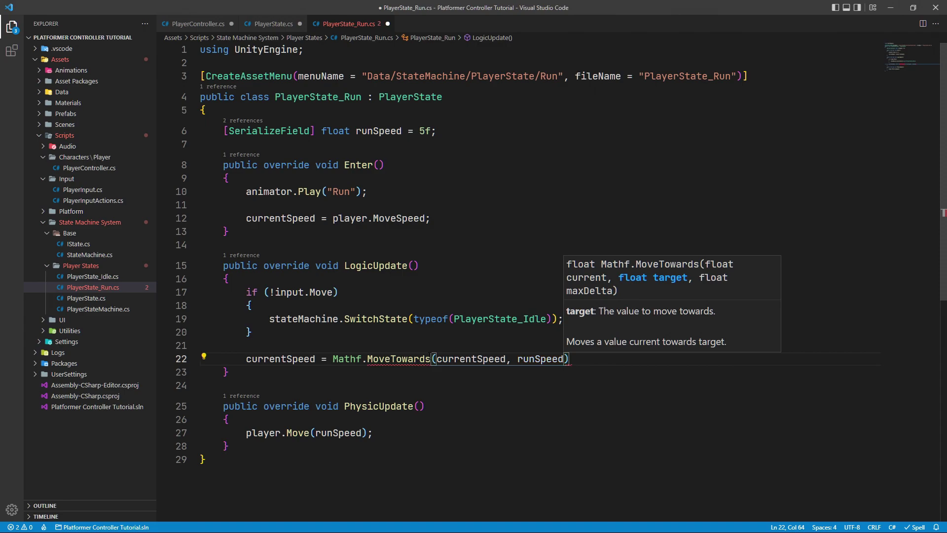
type(",")
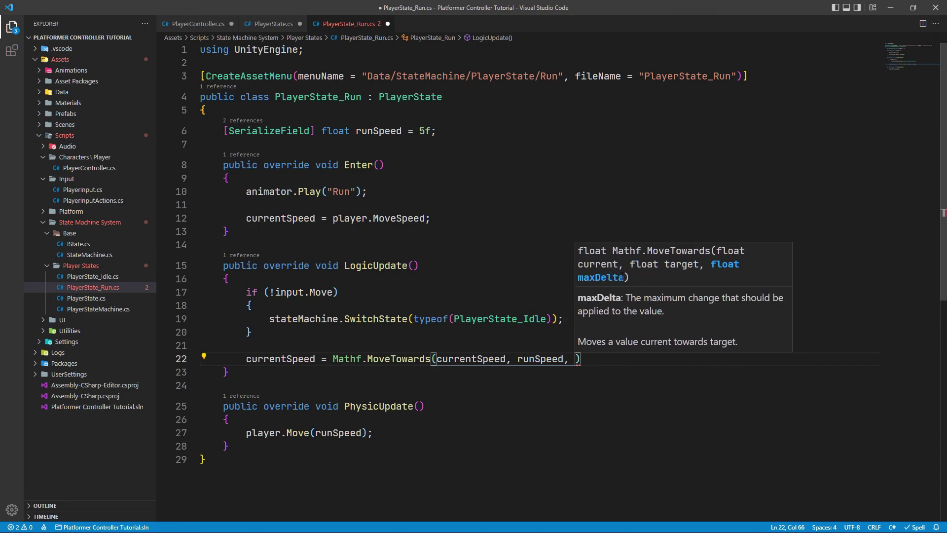
left_click_drag(623, 278, 589, 277)
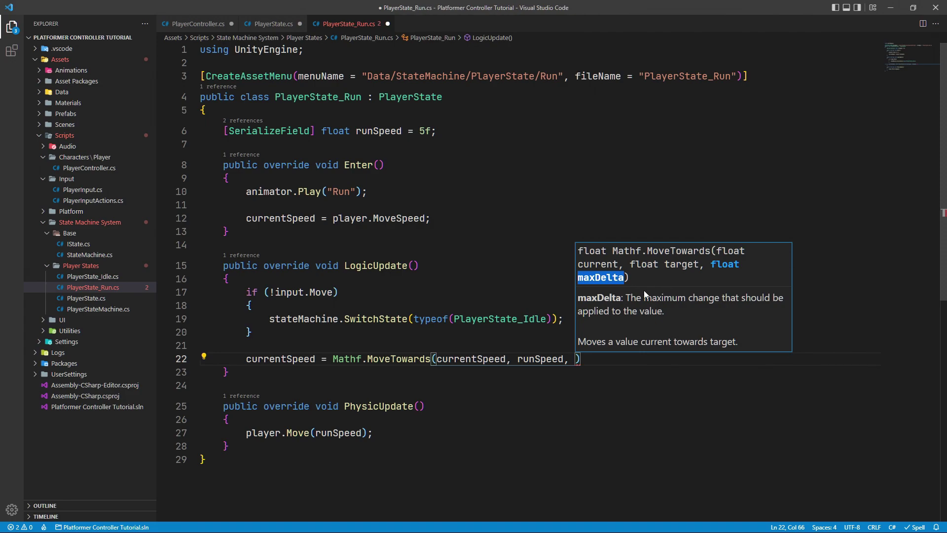
Step: Add a [SerializeField] float acceration = 5f field and pass acceration * Time.deltaTime as maxDelta
left_click(494, 131)
key("Return")
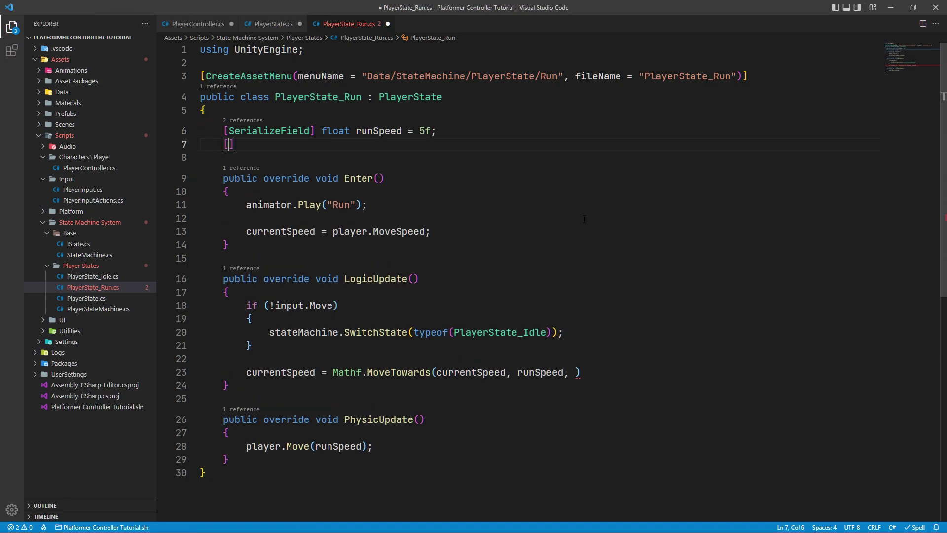
type("[SerializeField] float ac")
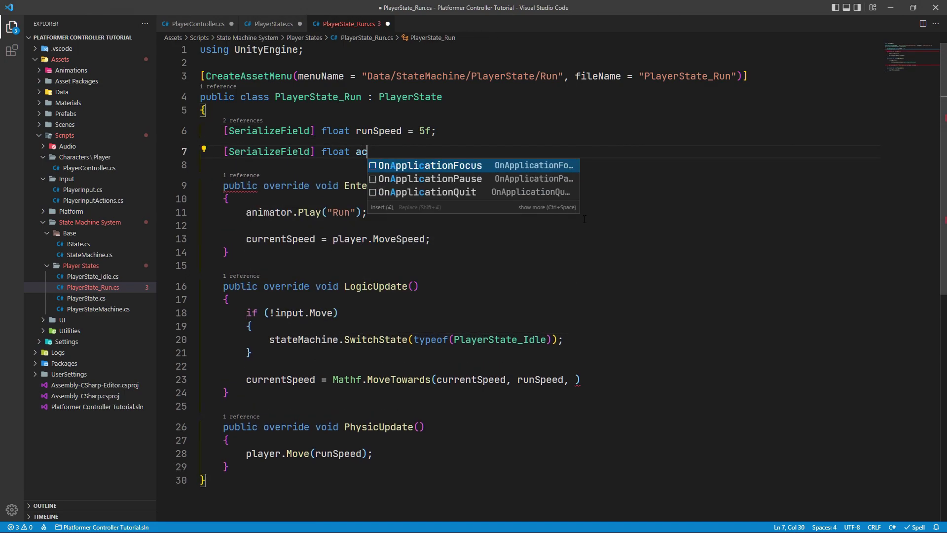
type("ceration = 5f;")
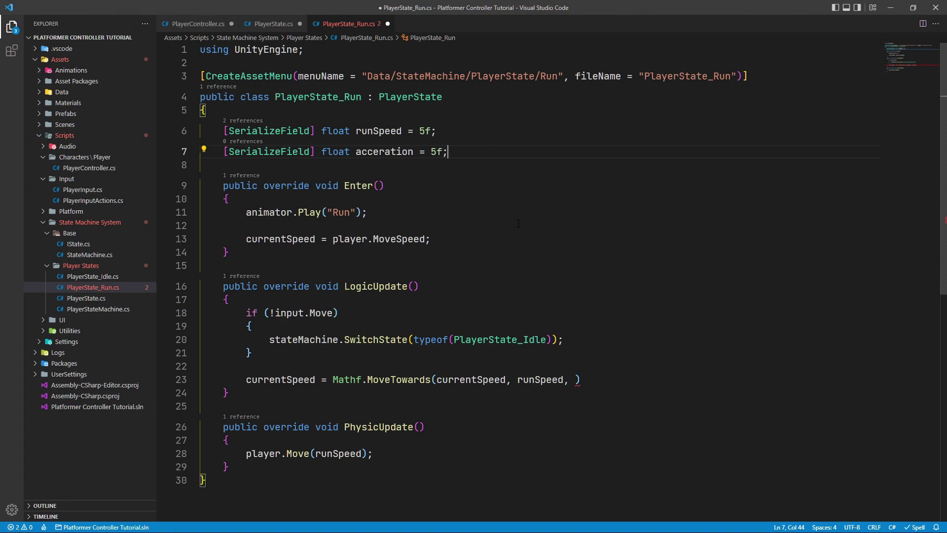
left_click(574, 379)
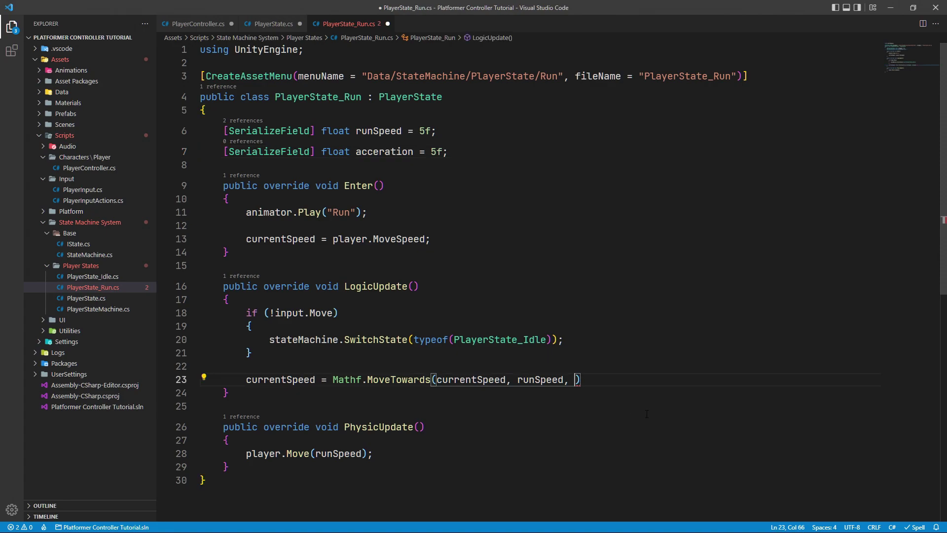
type("ac")
key("Tab")
type("Tim")
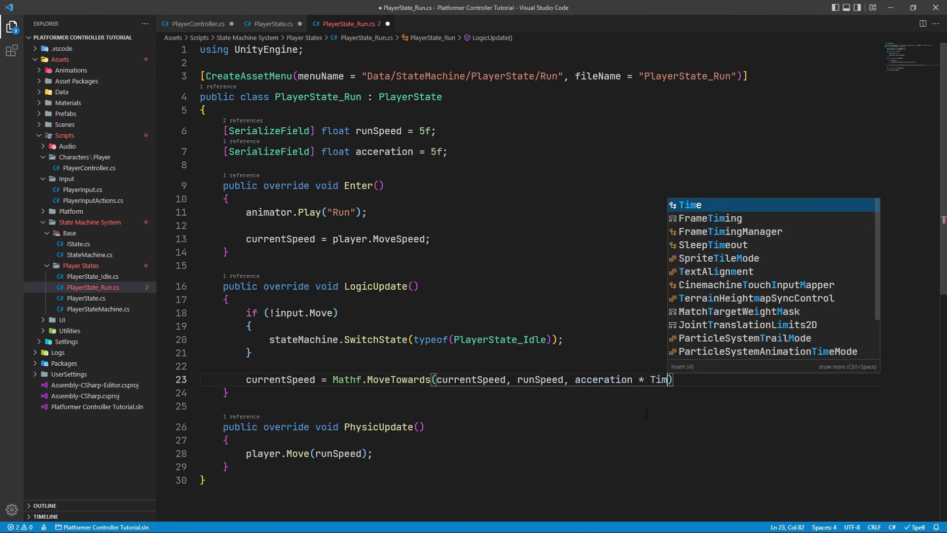
type("e.d")
key("Tab")
type(");")
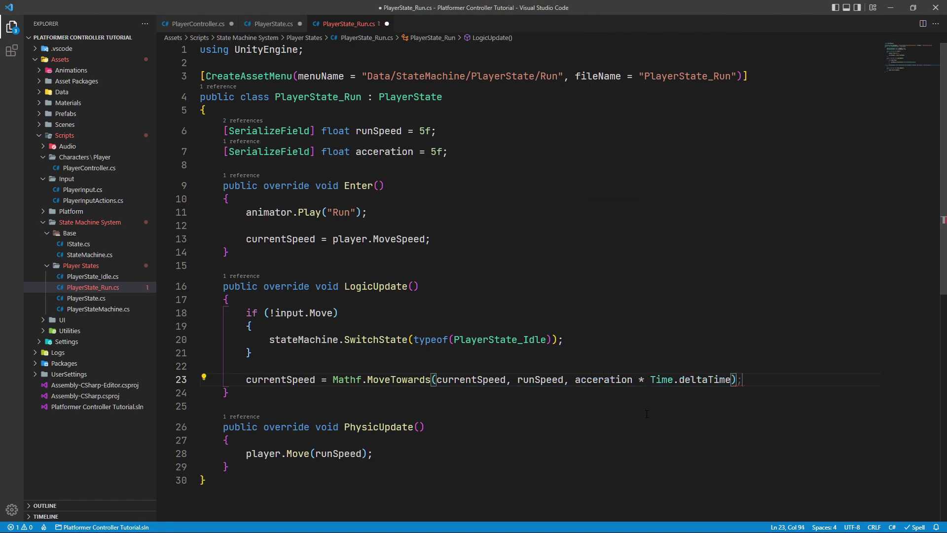
key("shift+Home")
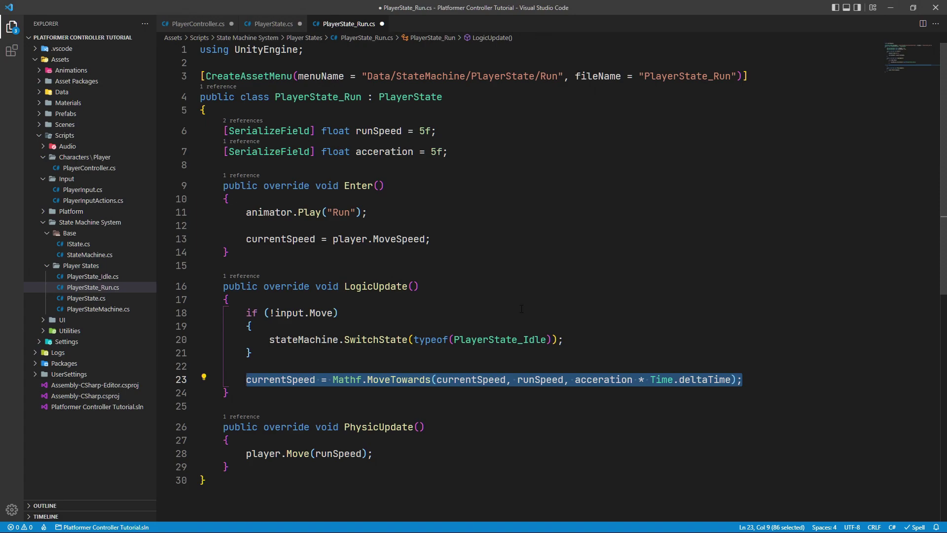
Step: In PhysicUpdate, change player.Move(runSpeed) to player.Move(currentSpeed)
left_click(447, 390)
scroll(400, 376, "down", 2)
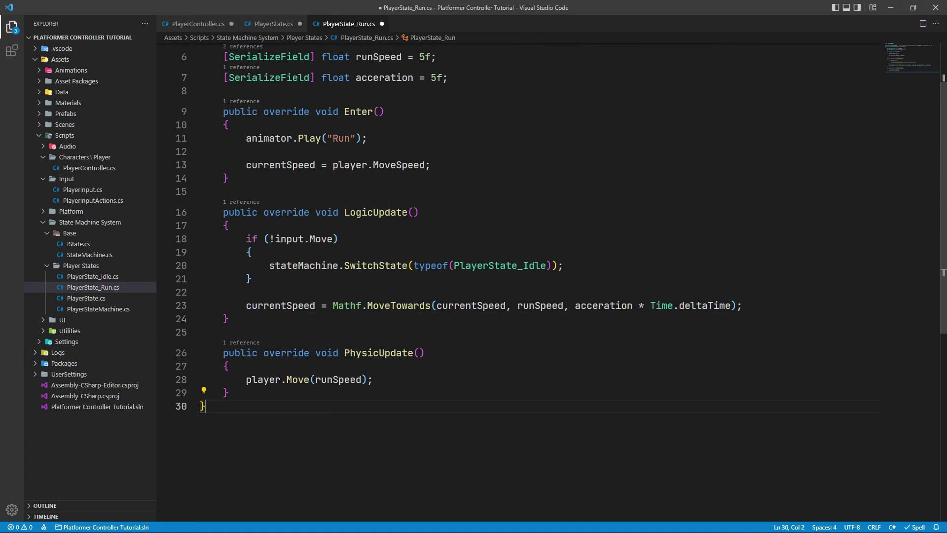
double_click(316, 380)
left_click_drag(315, 380, 363, 380)
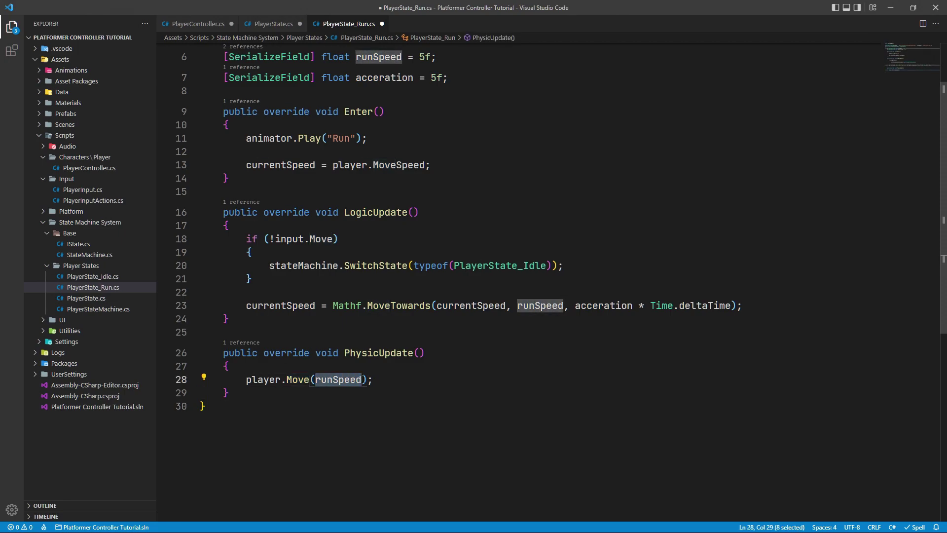
type("cu")
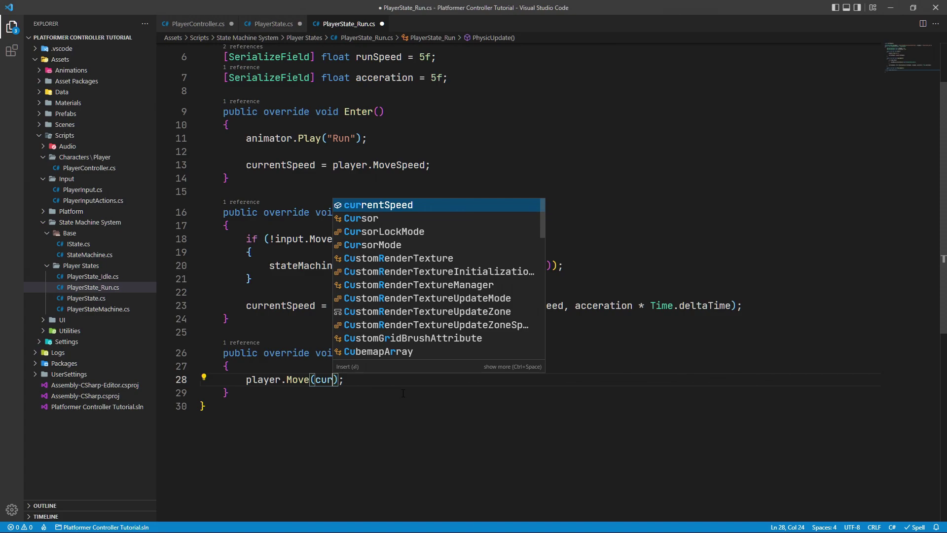
key("Tab")
key("End")
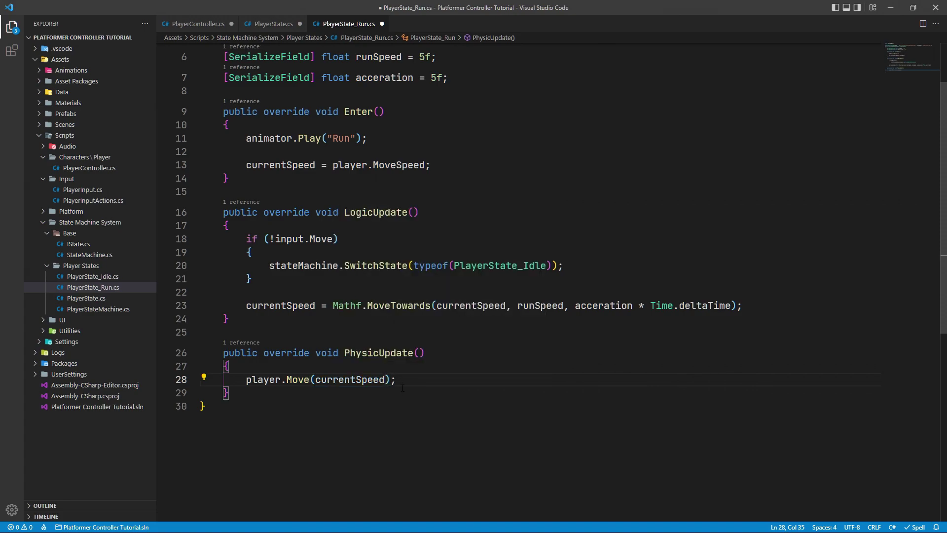
key("Down")
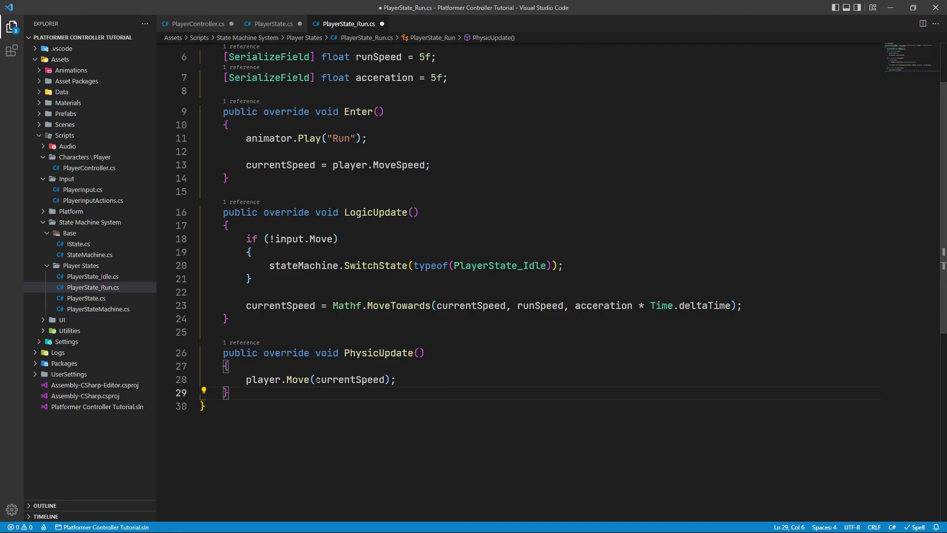
left_click_drag(316, 379, 385, 379)
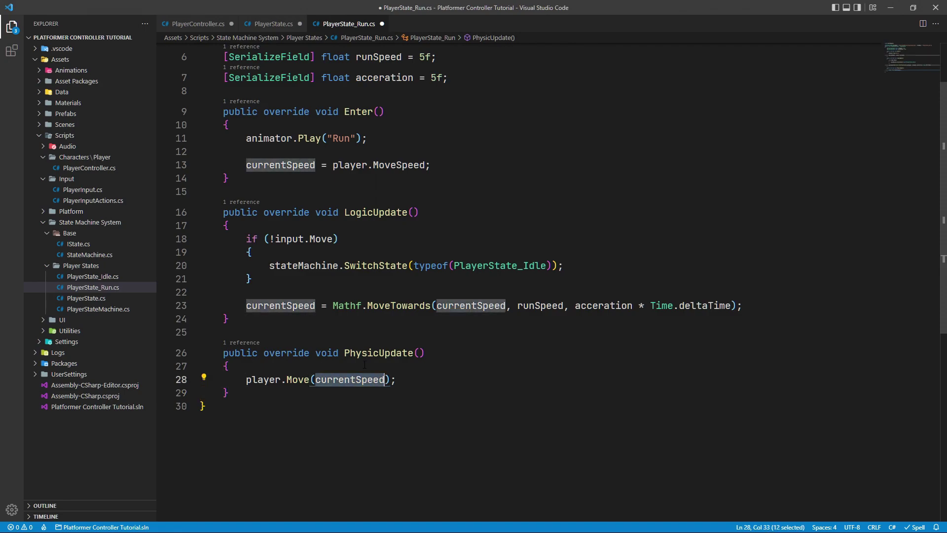
left_click(459, 383)
Step: Save PlayerState_Run.cs with Ctrl+S
scroll(459, 383, "up", 2)
left_click(523, 300)
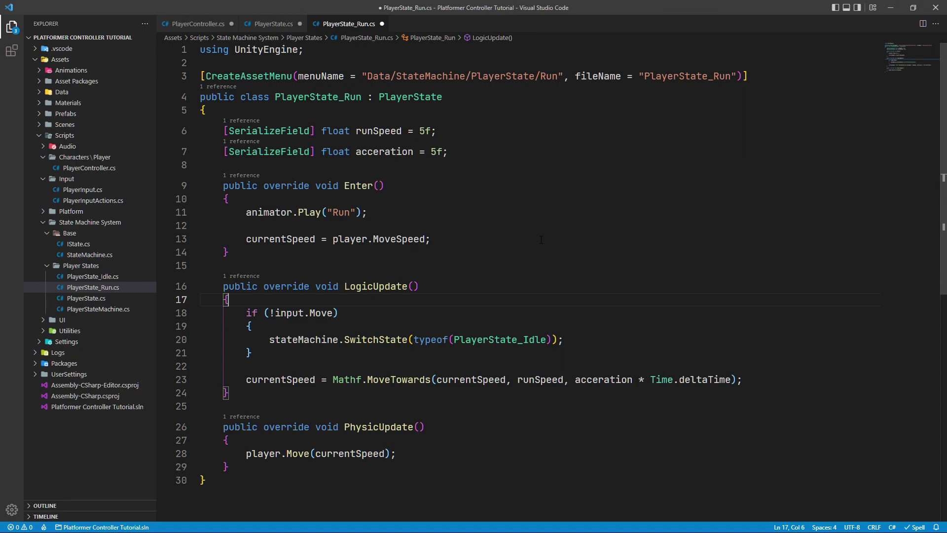
key("ctrl+s")
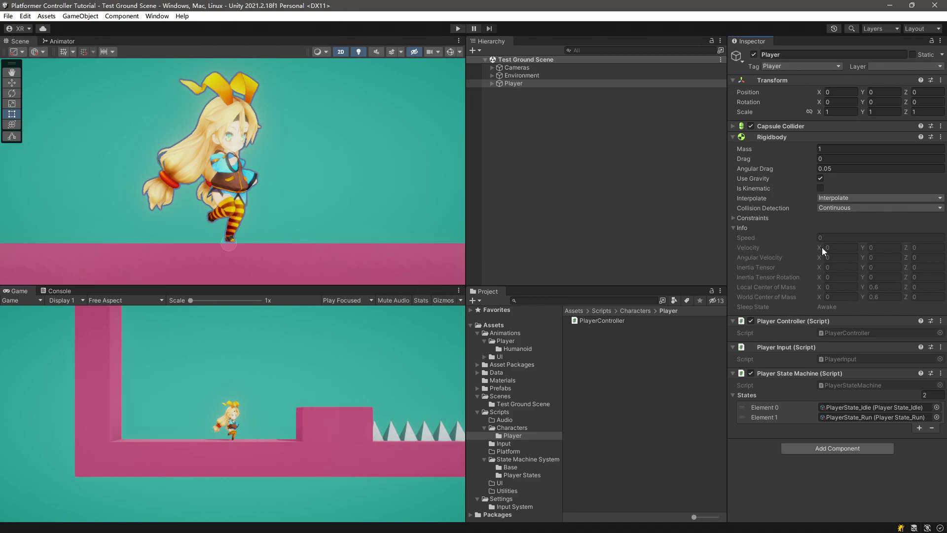
Step: Enter Play mode and run the player left and right, checking speed peaks near 4.88
key("ctrl+p")
key("a")
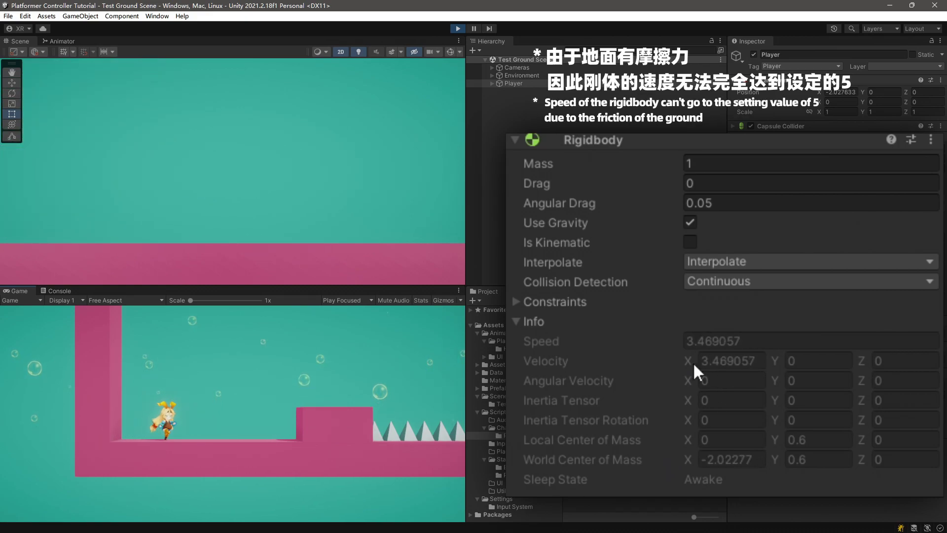
key("a")
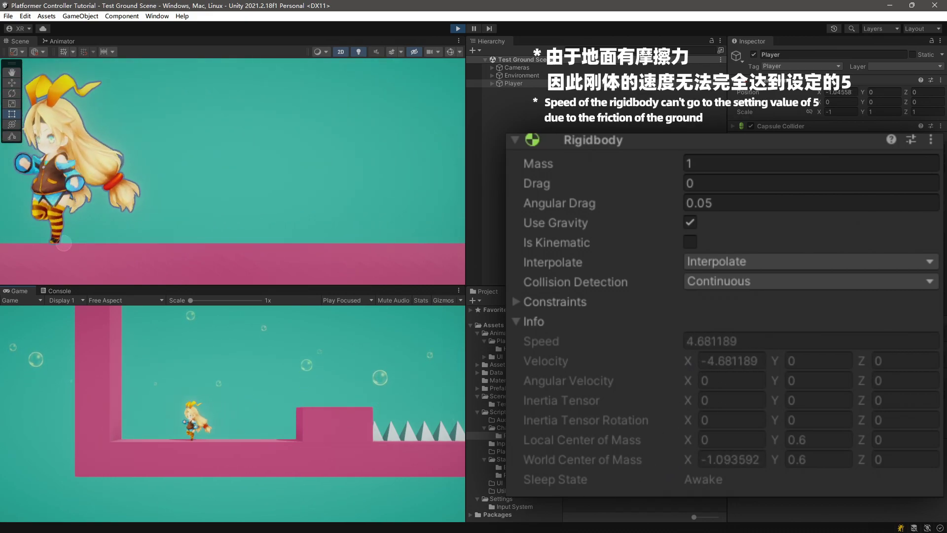
key("d")
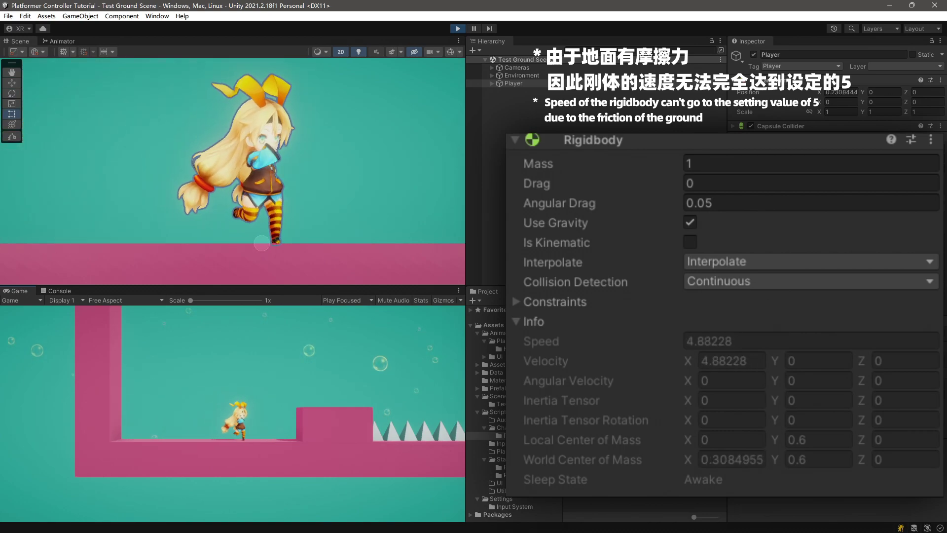
key("a")
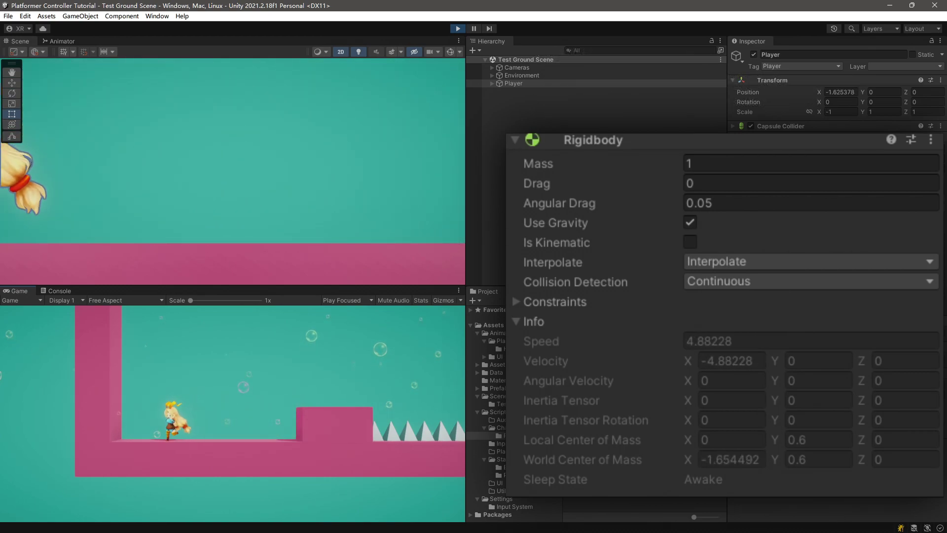
key("Right")
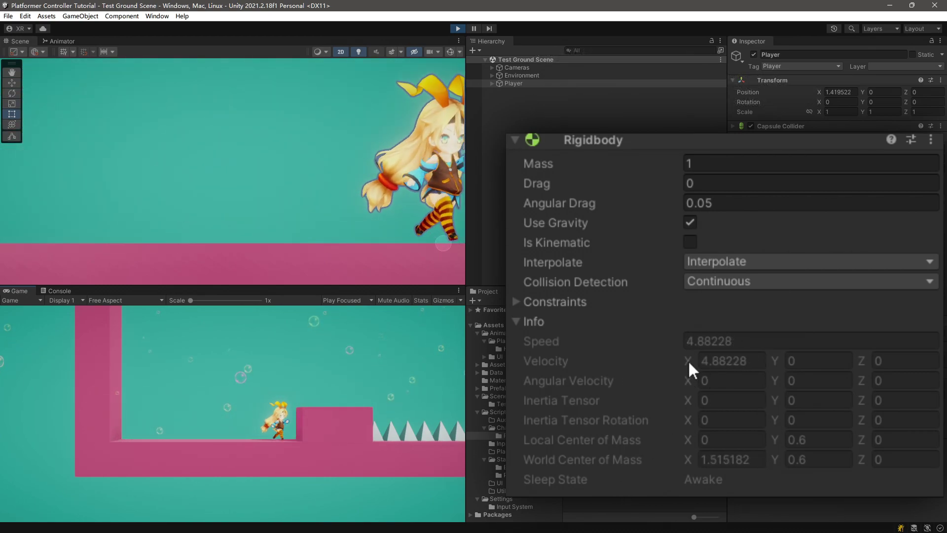
key("Left")
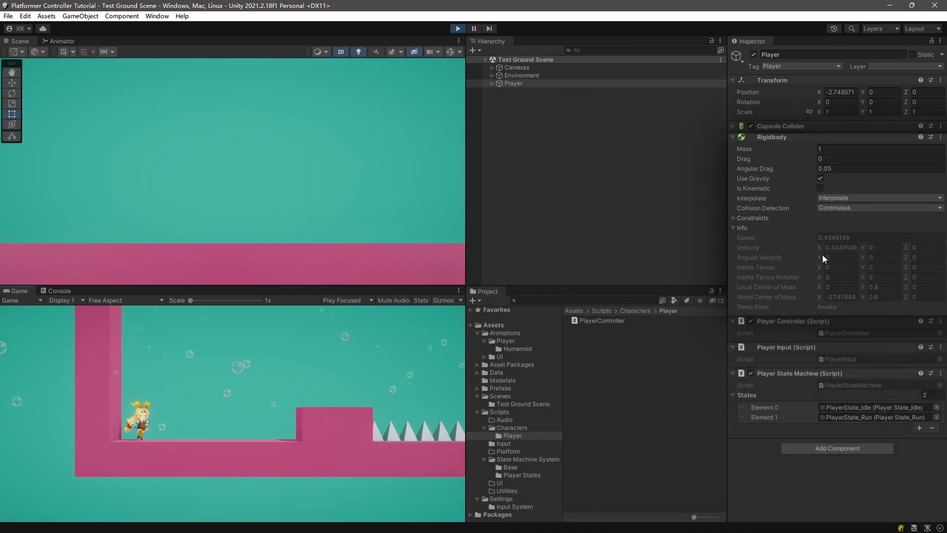
key("Right")
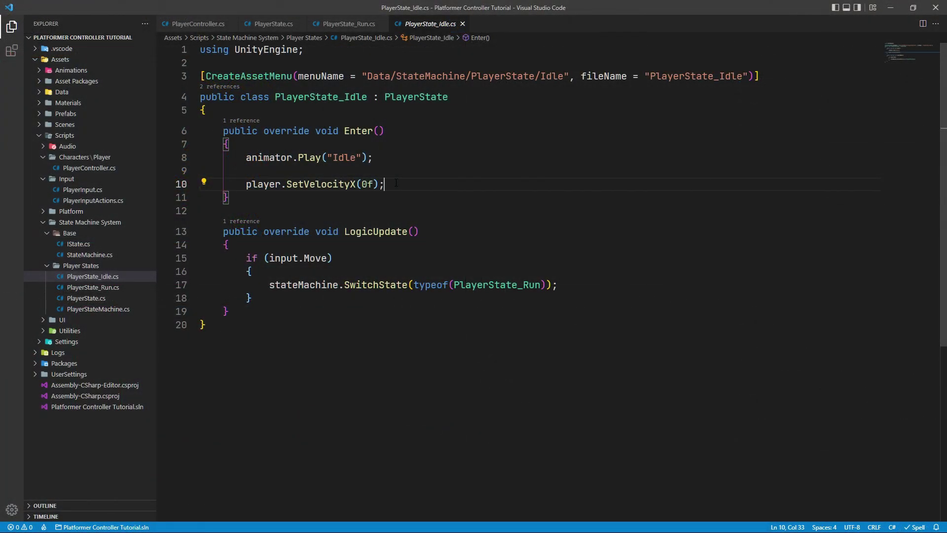
Step: Comment out player.SetVelocityX(0f) in Idle's Enter, play-test running both ways, then stop Play mode
key("ctrl+slash")
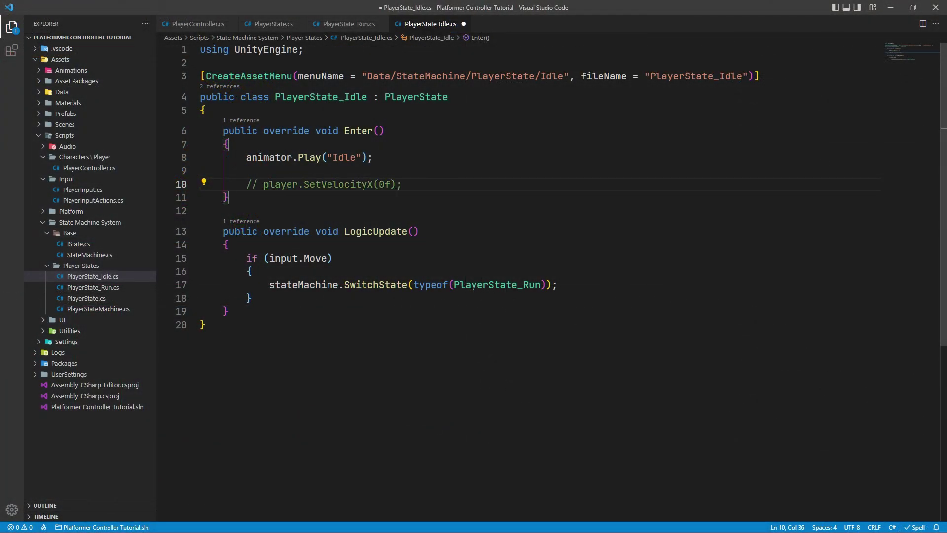
left_click_drag(402, 184, 268, 185)
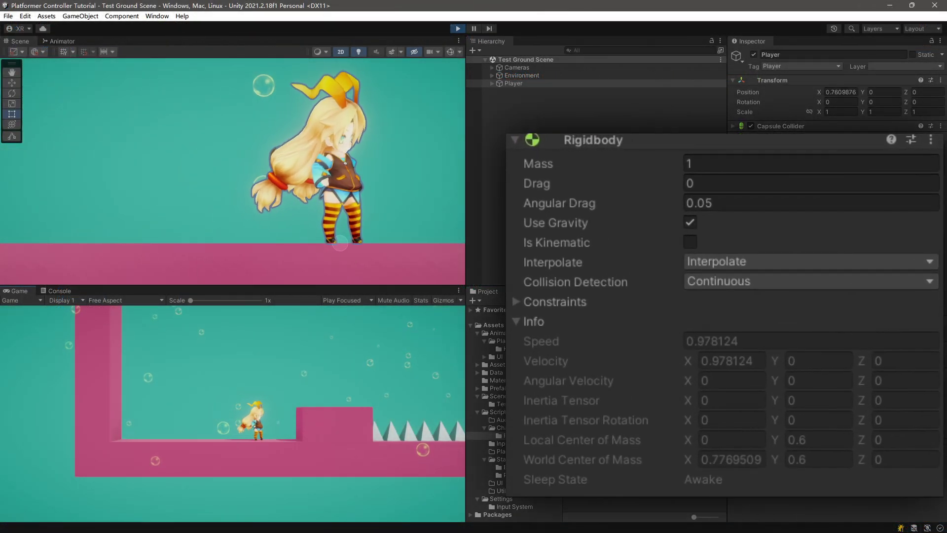
key("a")
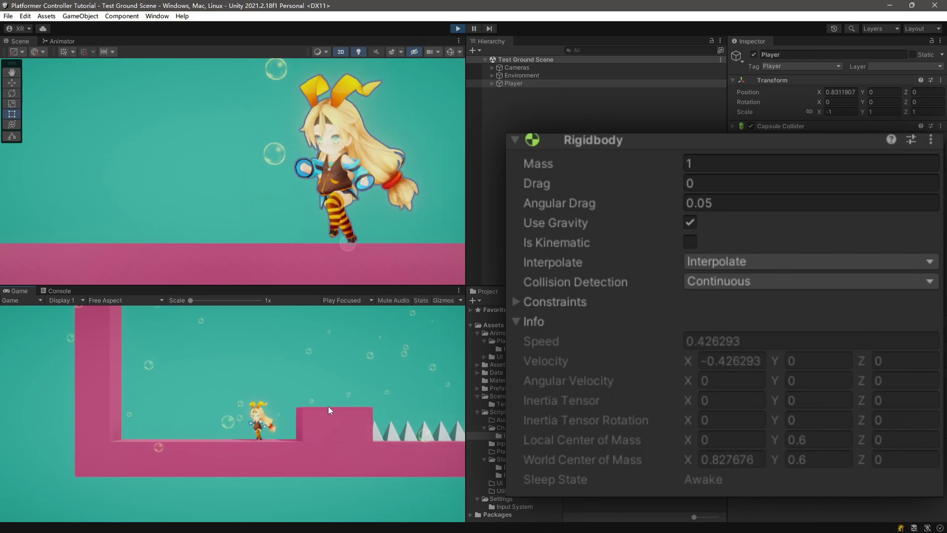
key("d")
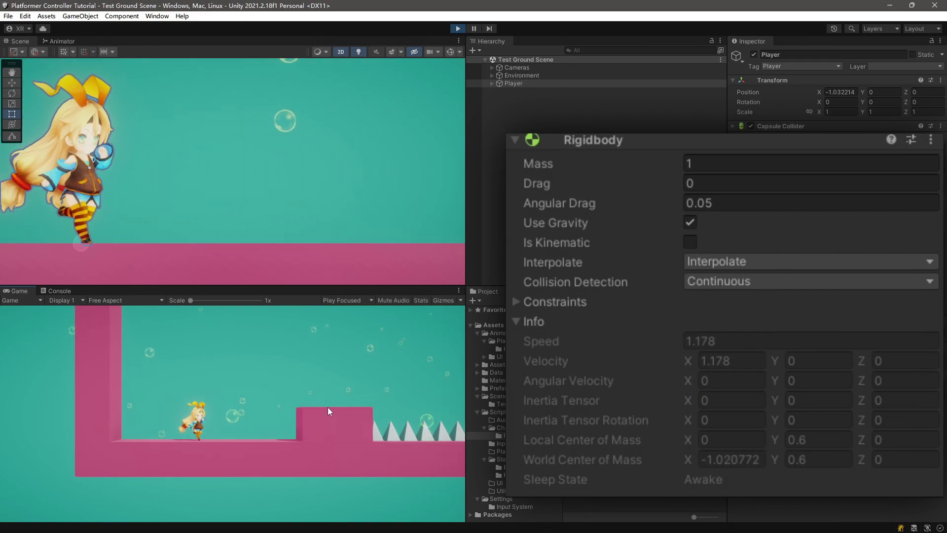
key("a")
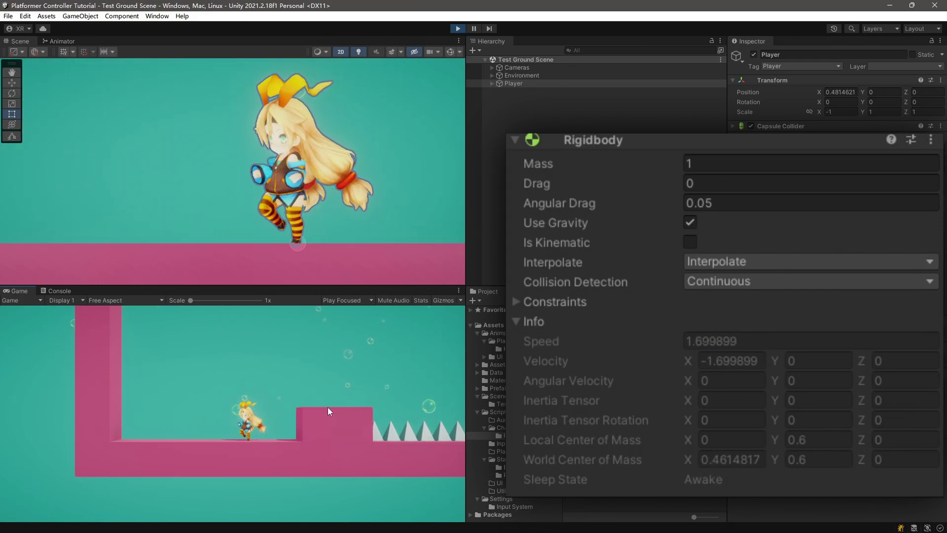
key("d")
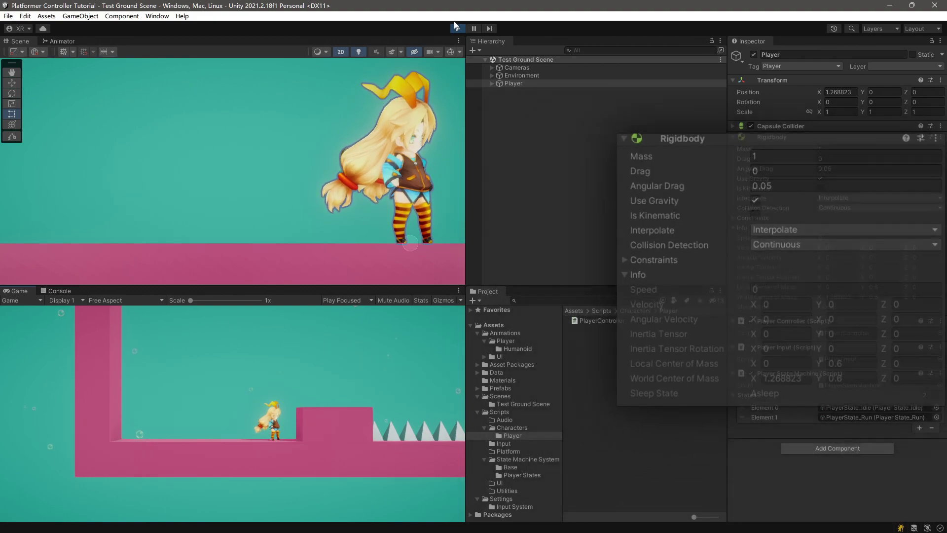
left_click(455, 26)
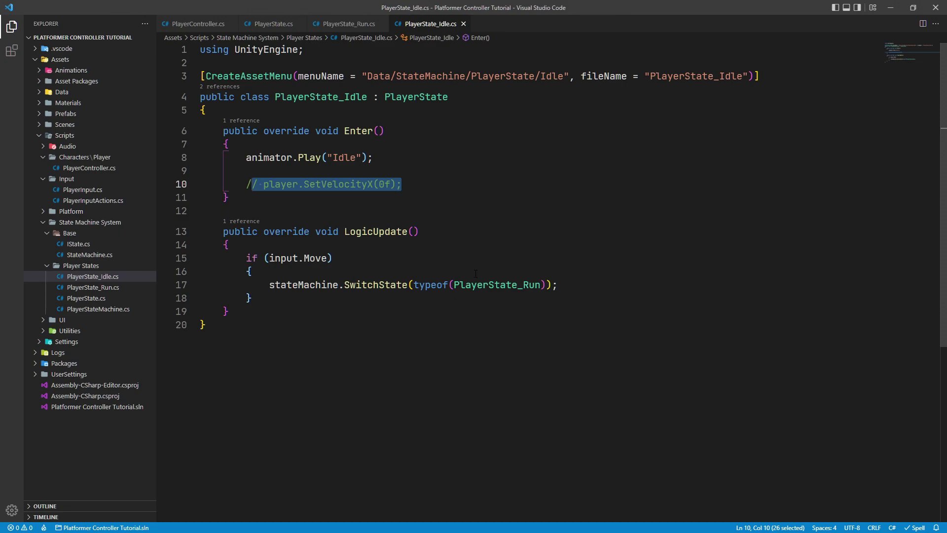
Step: In PlayerState_Idle's Enter(), add currentSpeed = player.MoveSpeed;
left_click(423, 174)
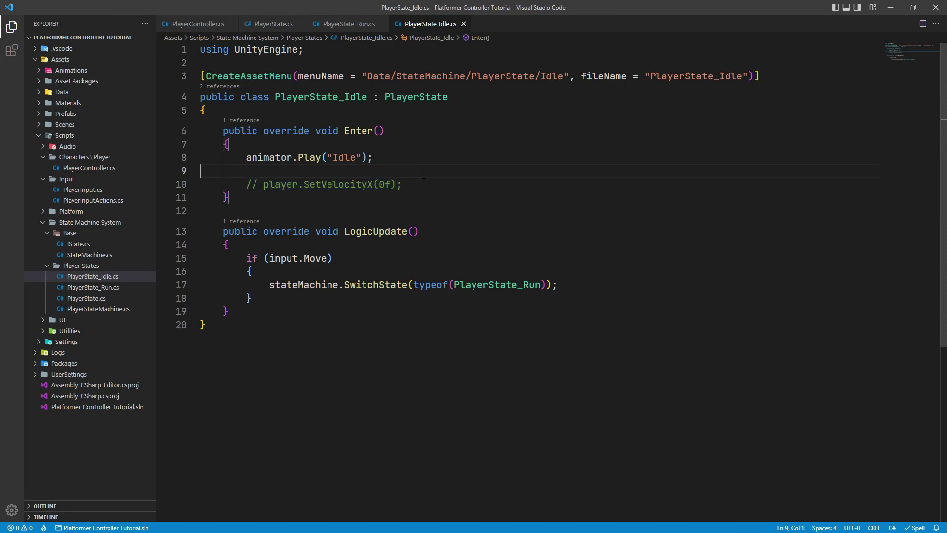
key("Return")
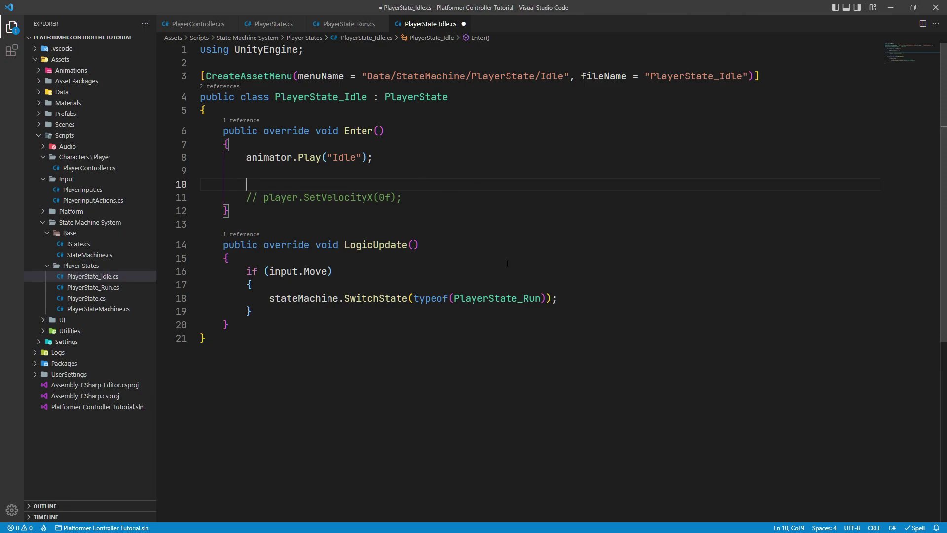
type("cu")
key("Tab")
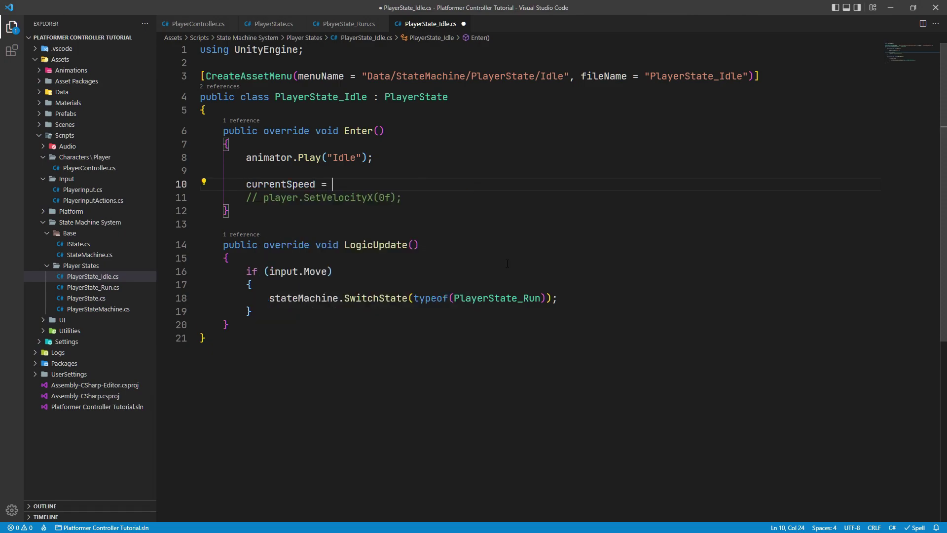
type("player.mo")
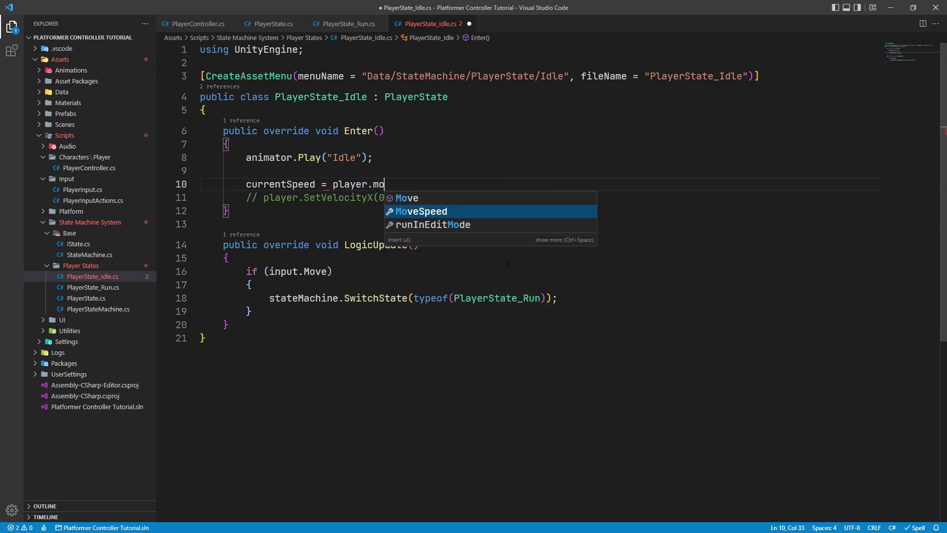
type("ve")
key("Down")
key("Tab")
type(";")
Step: In LogicUpdate, begin currentSpeed = Mathf.MoveTowards(currentSpeed, 0f, ... below the if block
left_click(493, 310)
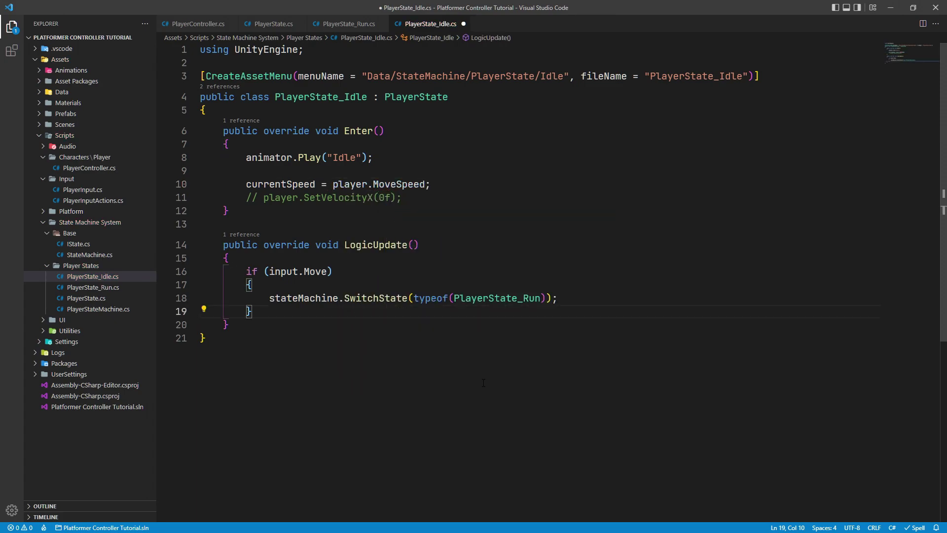
key("Return")
key("Return")
type("cu")
key("Tab")
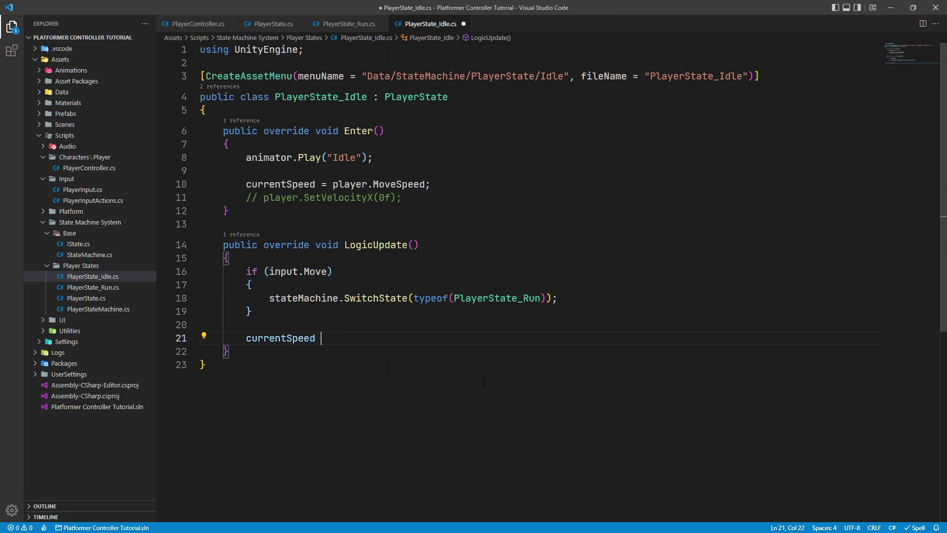
type("= Mathf.MoveTowards(currentSpeed")
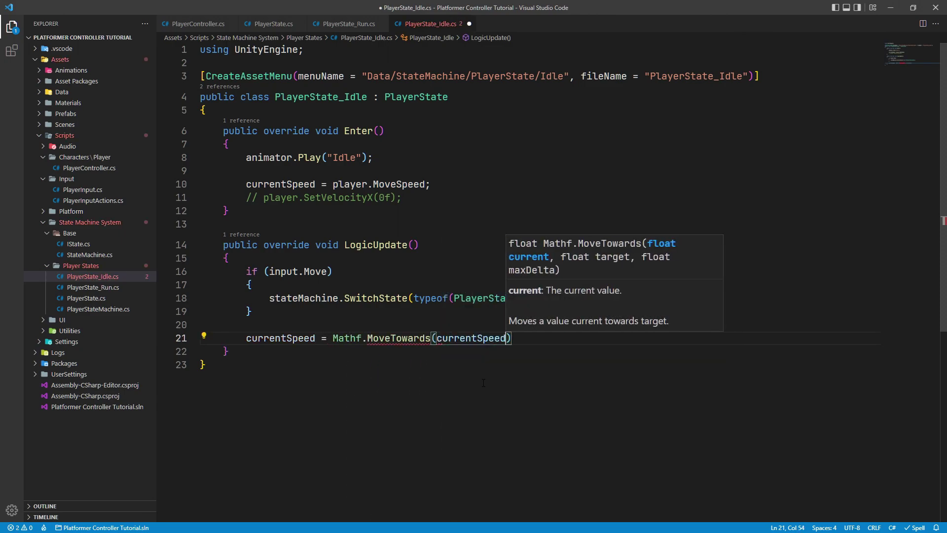
type(",")
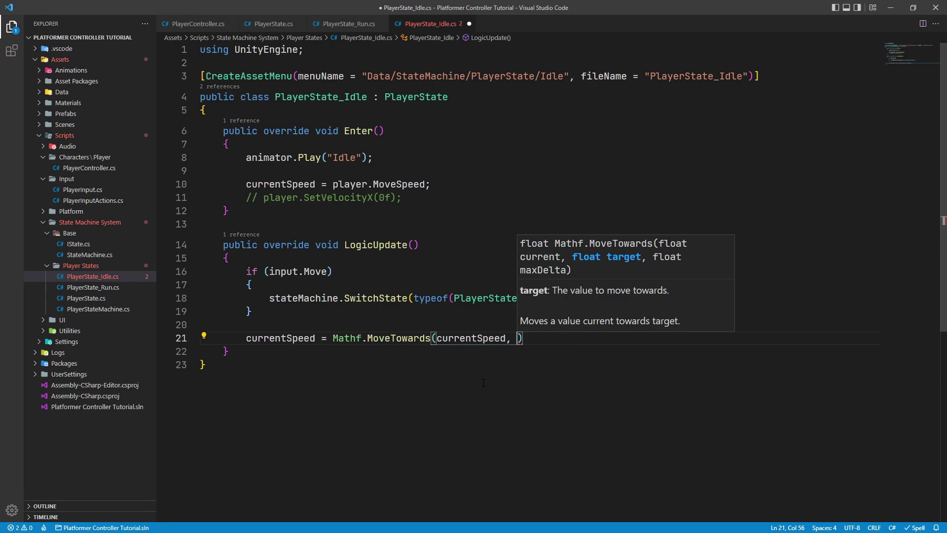
type("0f")
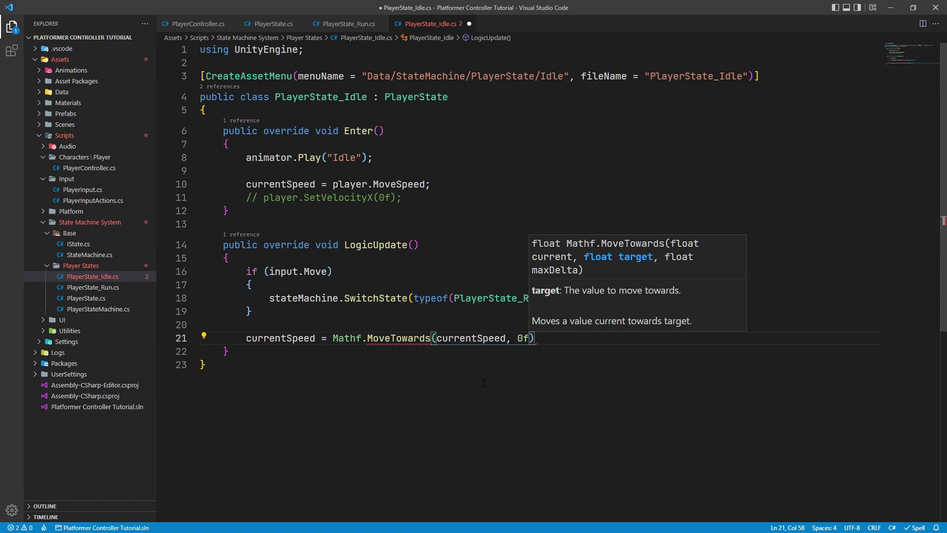
type(",")
Step: Add a [SerializeField] float deceleration = 5f field and pass deceleration * Time.deltaTime as maxDelta
left_click(421, 111)
key("Return")
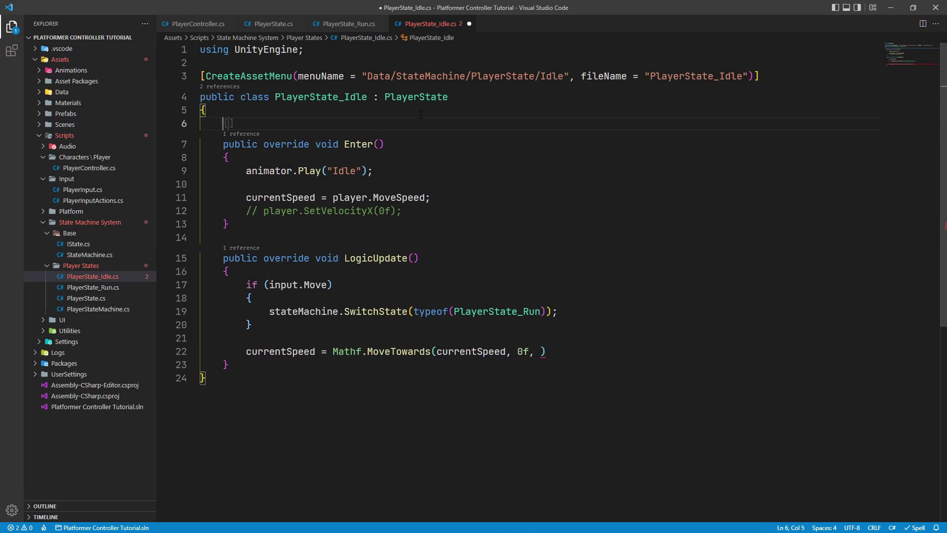
type("ser")
key("Tab")
type("] float d")
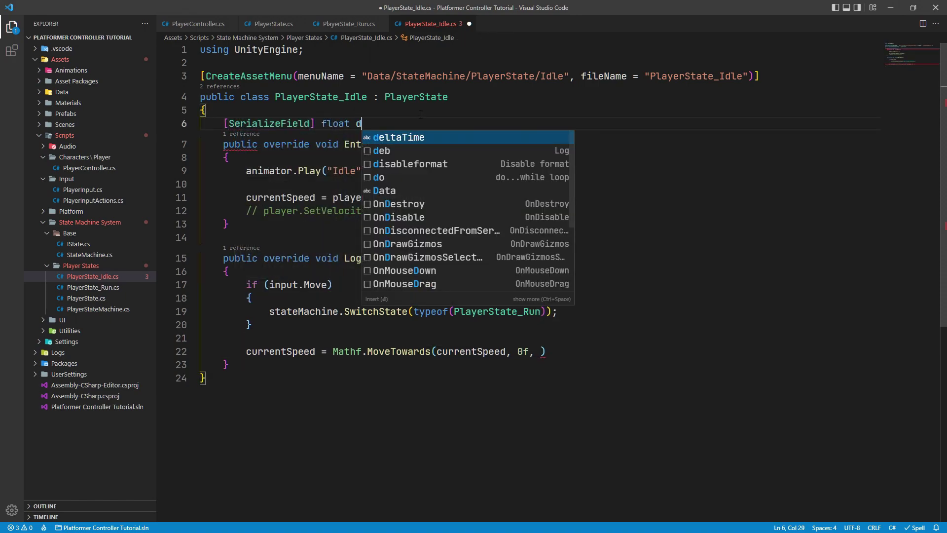
type("eceleration = 5f;")
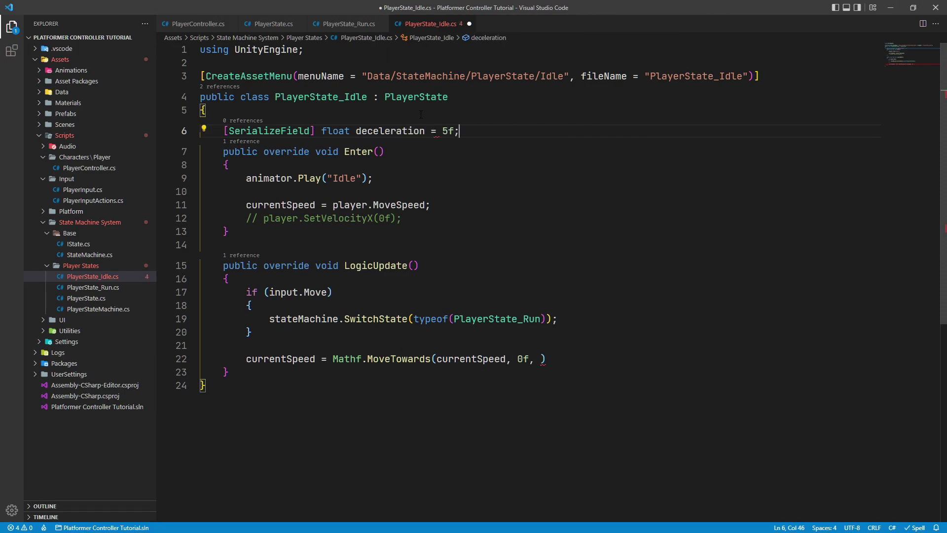
key("Return")
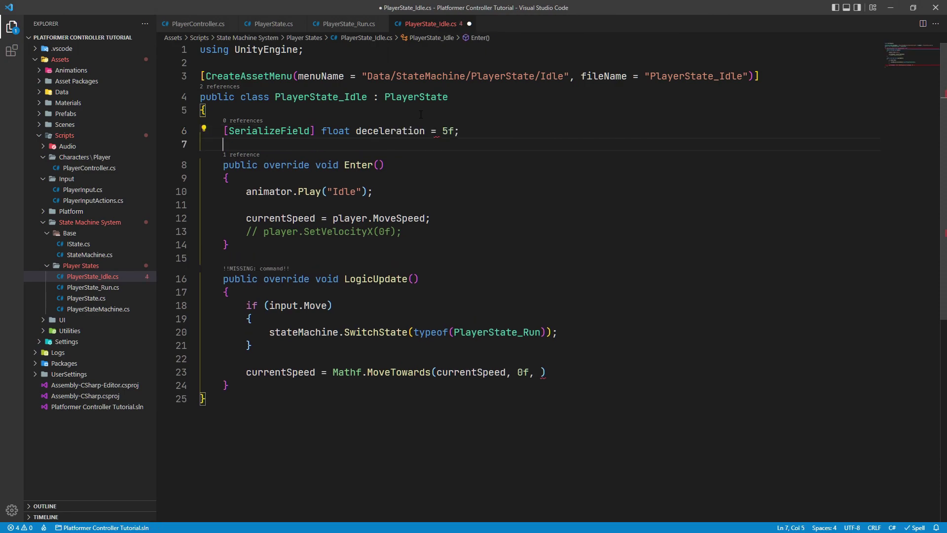
left_click(541, 372)
type("deceleration * Time.de")
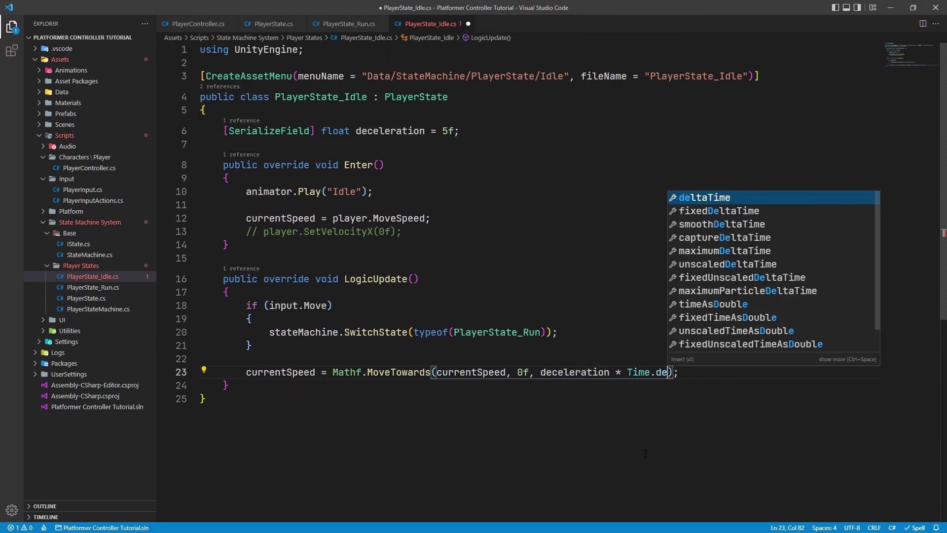
key("Tab")
key("Down")
Step: Add a PhysicUpdate override and move the SetVelocityX line into it, uncommented
type("over")
key("Tab")
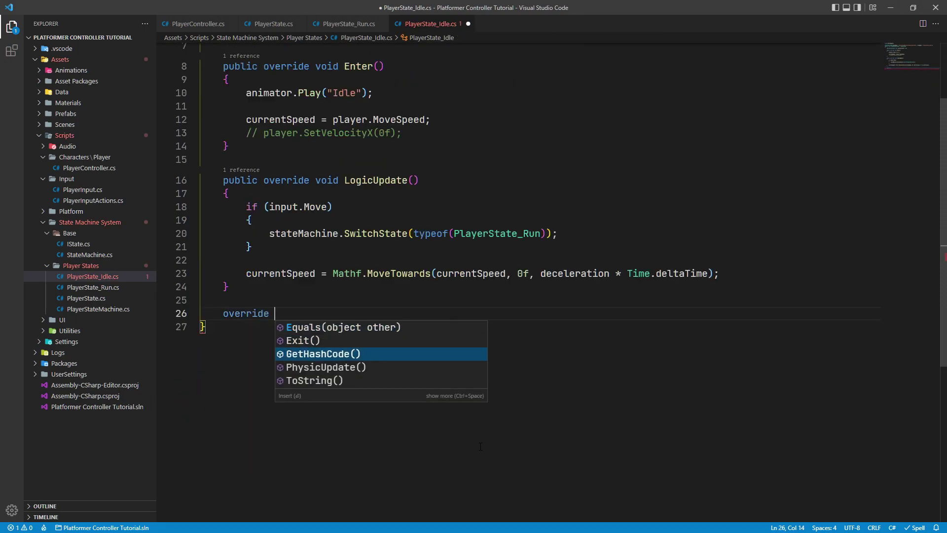
key("Down")
key("Return")
key("ctrl+x")
left_click_drag(246, 334, 362, 335)
key("ctrl+v")
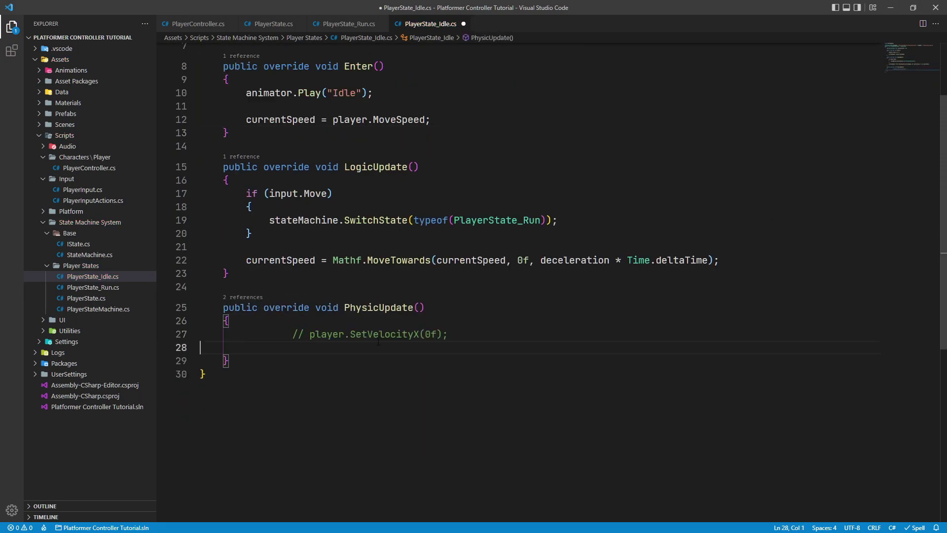
key("ctrl+slash")
Step: Change the SetVelocityX argument to currentSpeed * player.transform.localScale.x and save the script
double_click(367, 334)
type("cu")
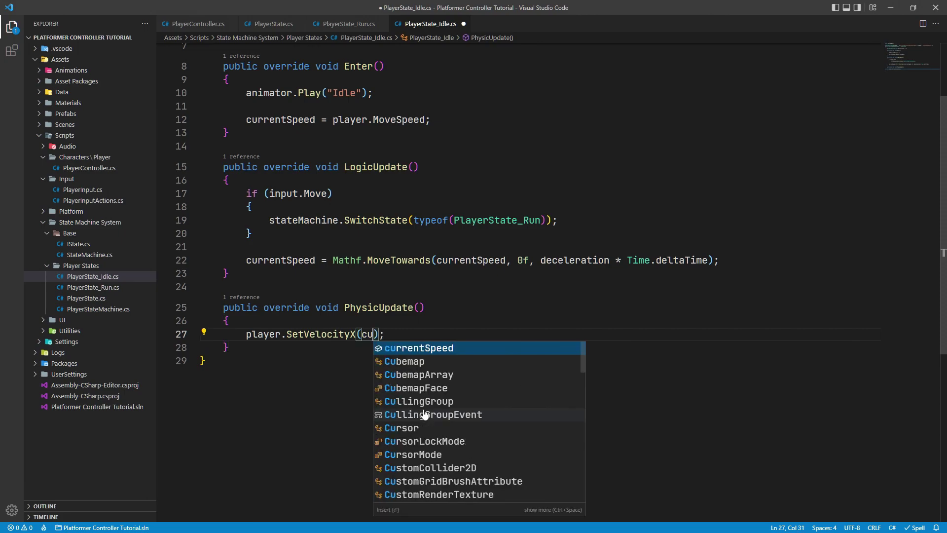
key("Tab")
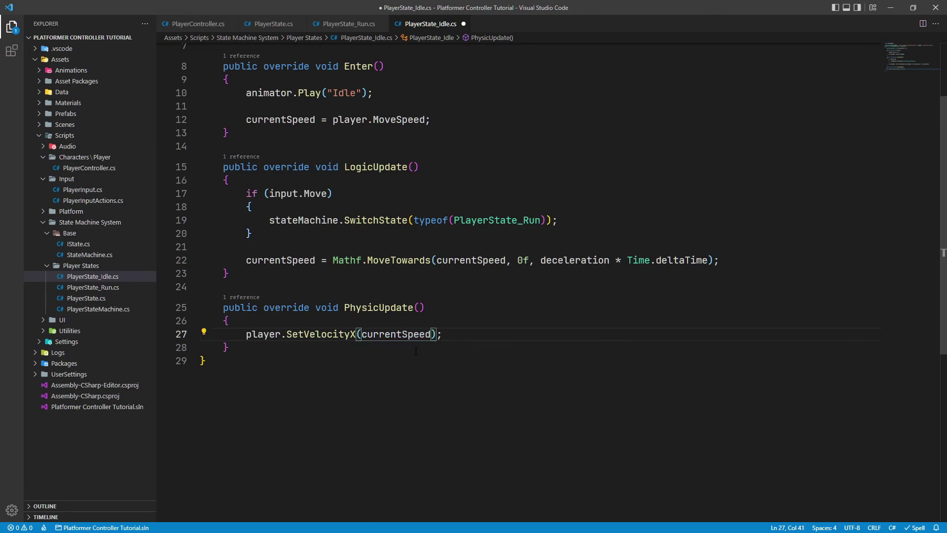
left_click(416, 351)
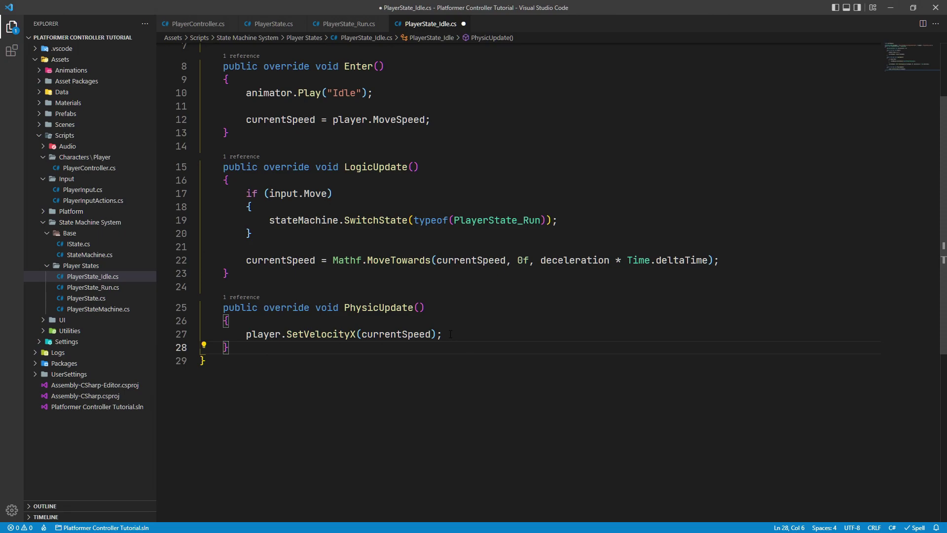
left_click(431, 333)
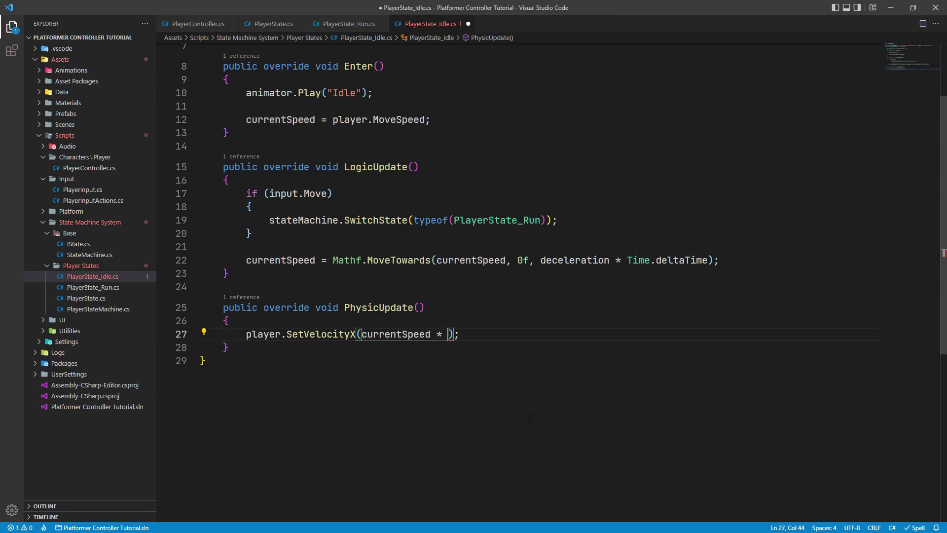
type("player.transform.")
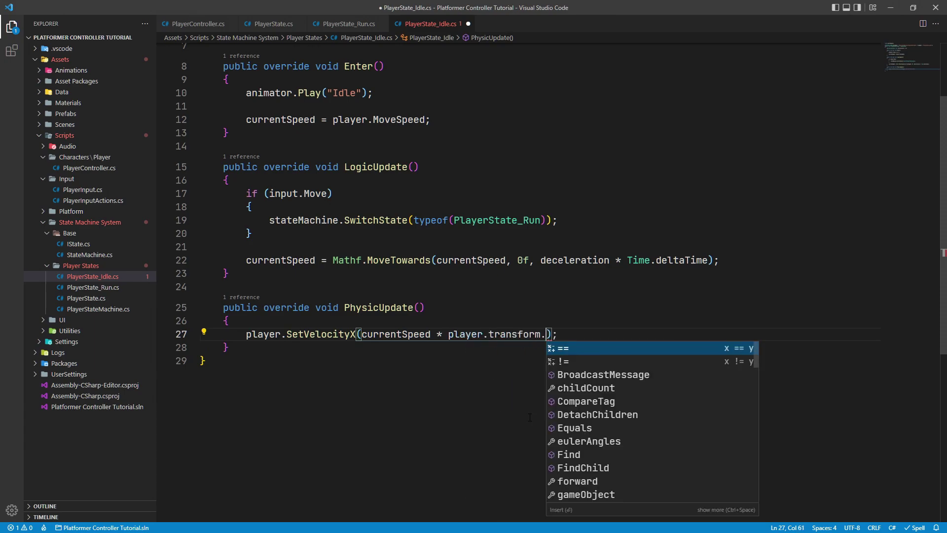
type("locals")
key("Tab")
type(".x")
key("Escape")
left_click_drag(616, 335, 367, 335)
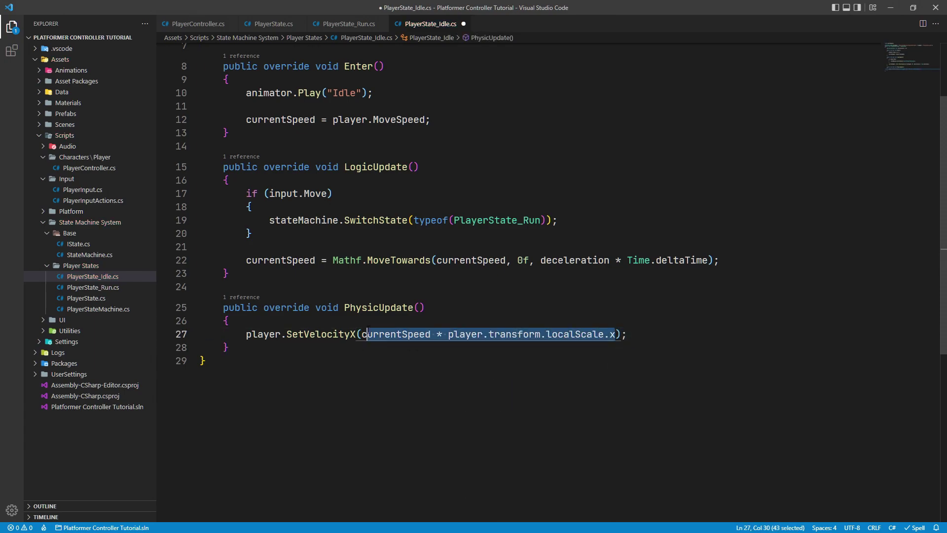
key("shift+Home")
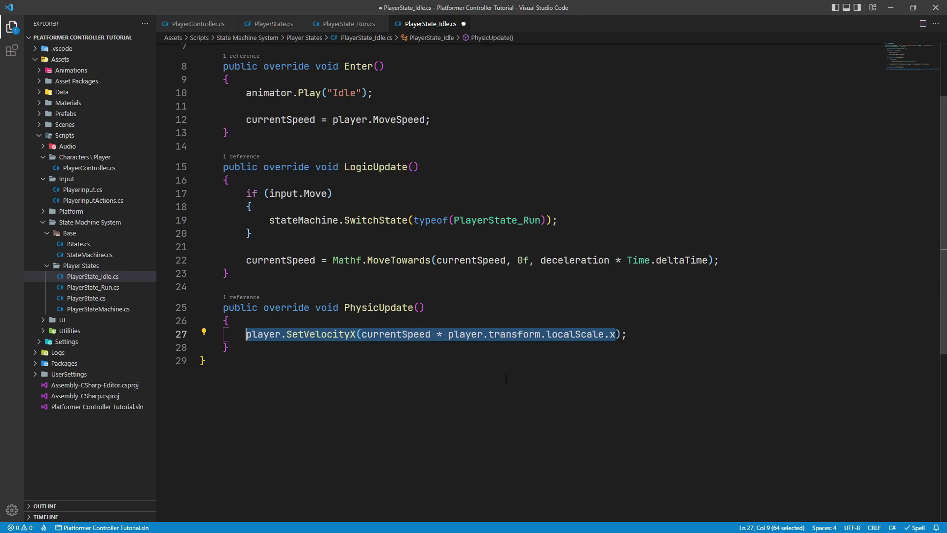
left_click(506, 378)
key("ctrl+s")
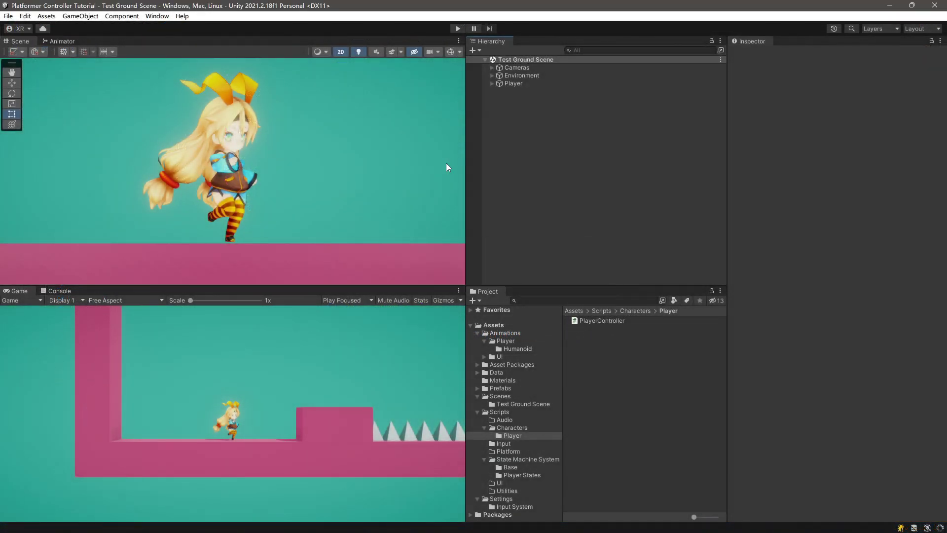
Step: Enter Play mode and run the player left and right with A and D to check stopping
key("ctrl+p")
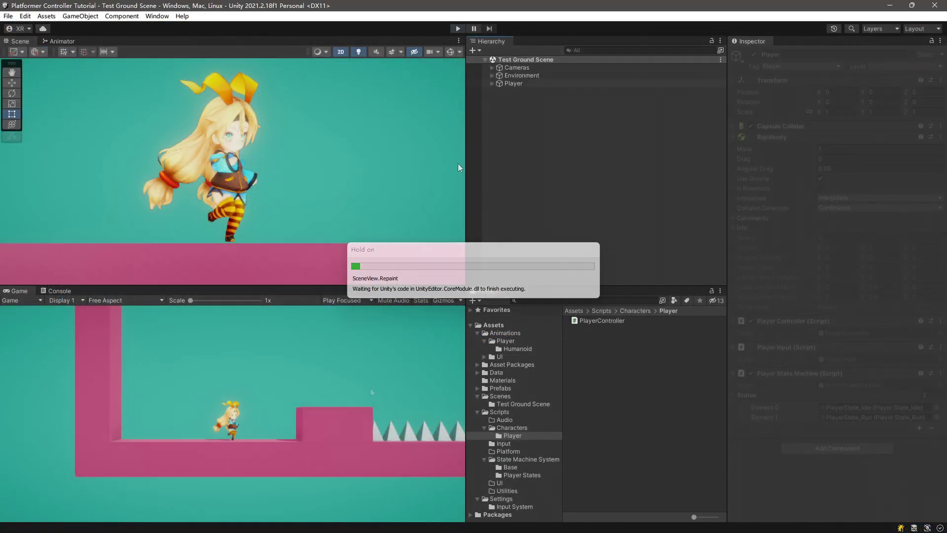
key("a")
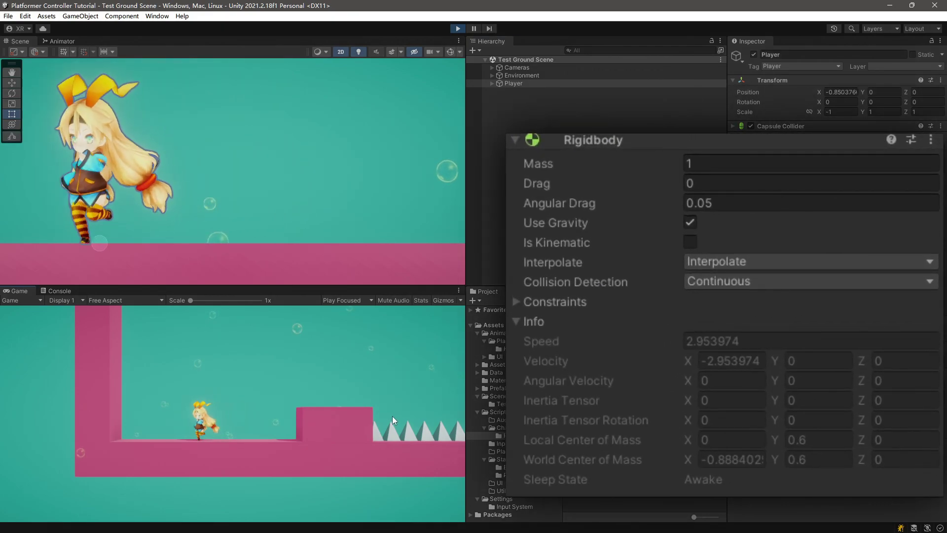
key("d")
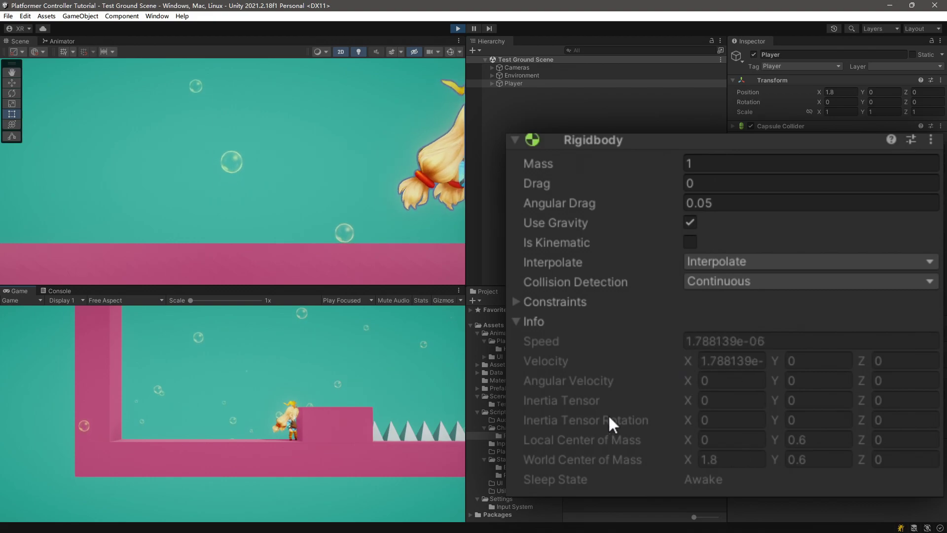
key("a")
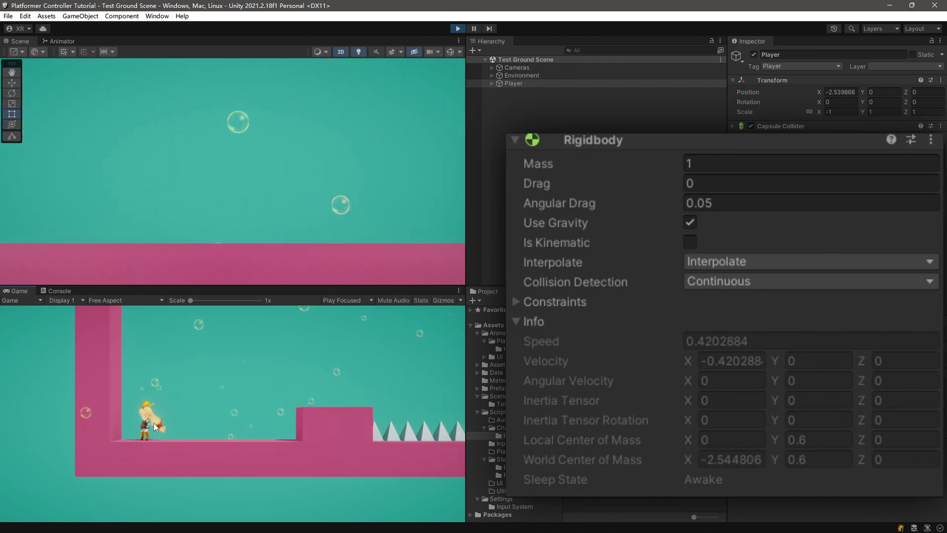
key("d")
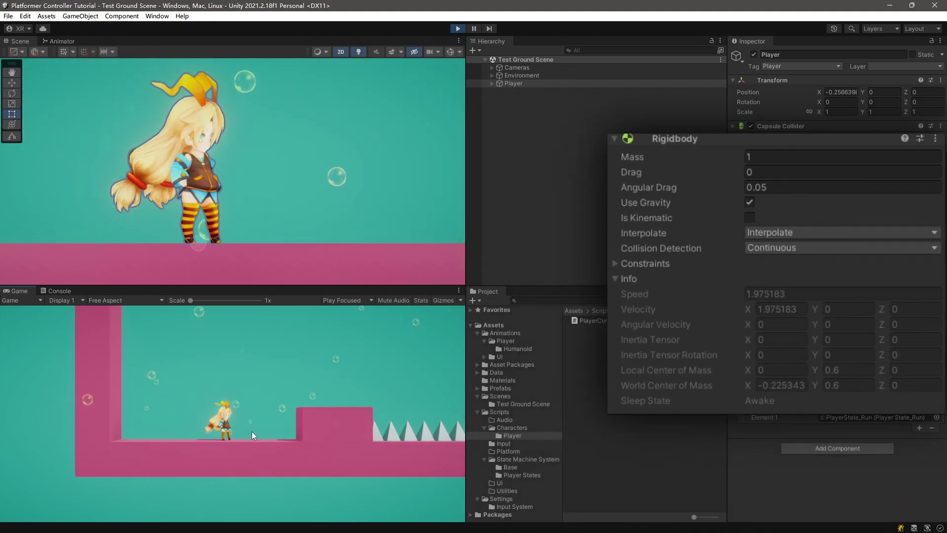
Step: Set the PlayerState_Idle Deceleration to 20 and start the game
left_click(614, 321)
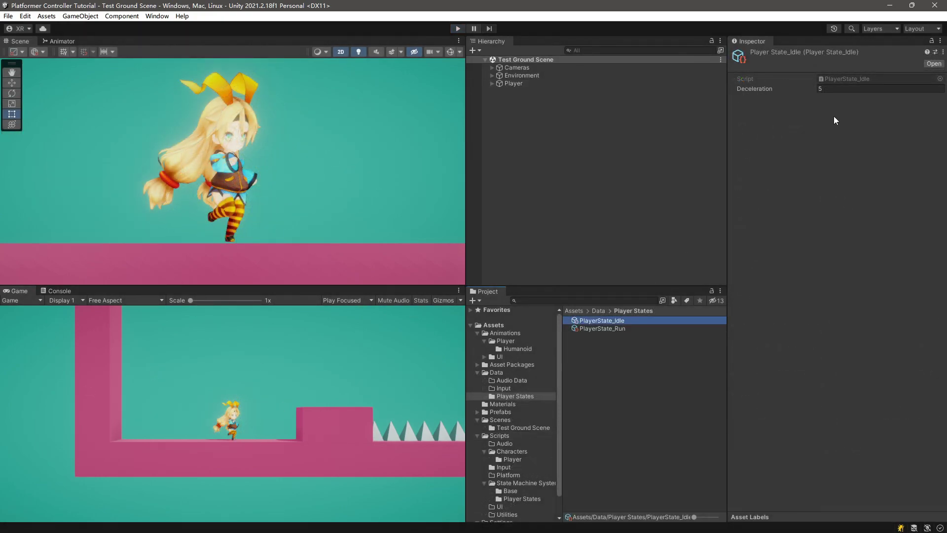
left_click(829, 89)
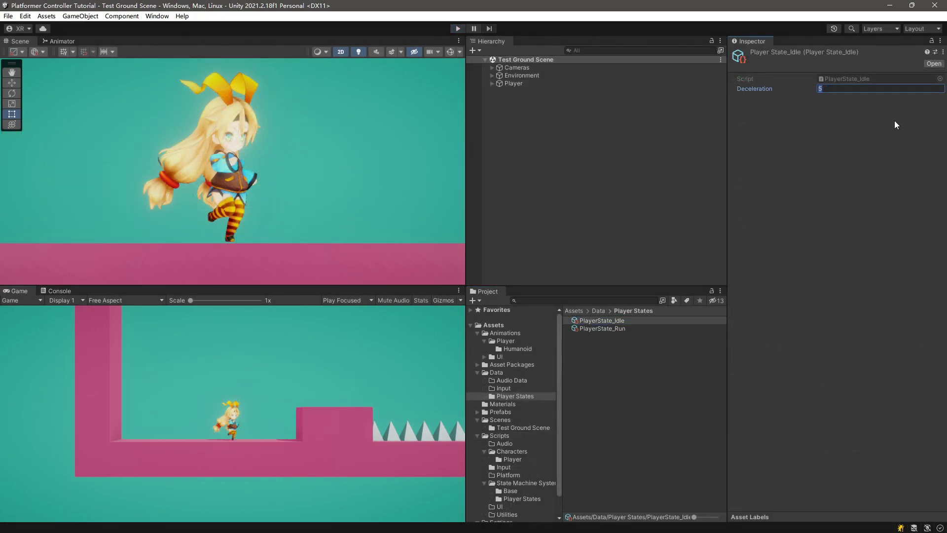
type("20")
left_click(458, 29)
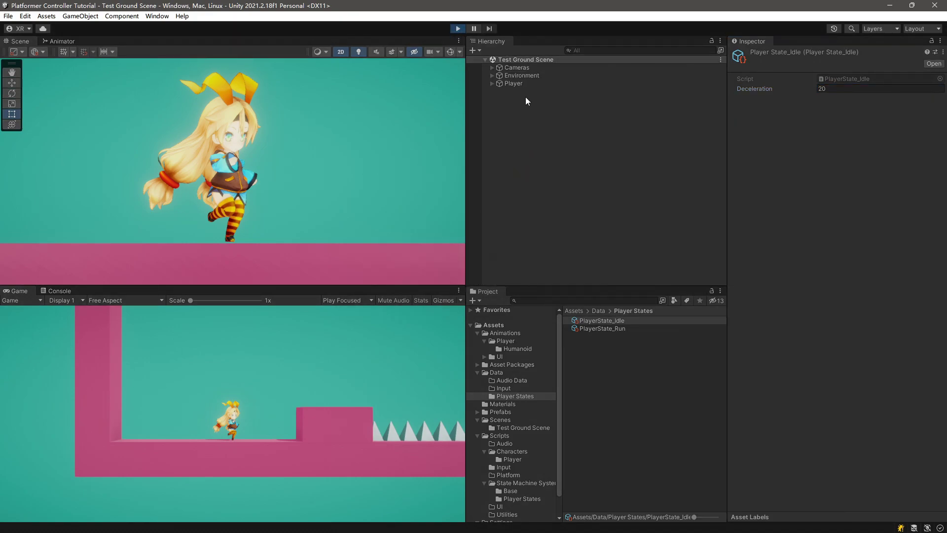
Step: Select Player and run it back and forth with A and D to test the quicker stops
left_click(519, 84)
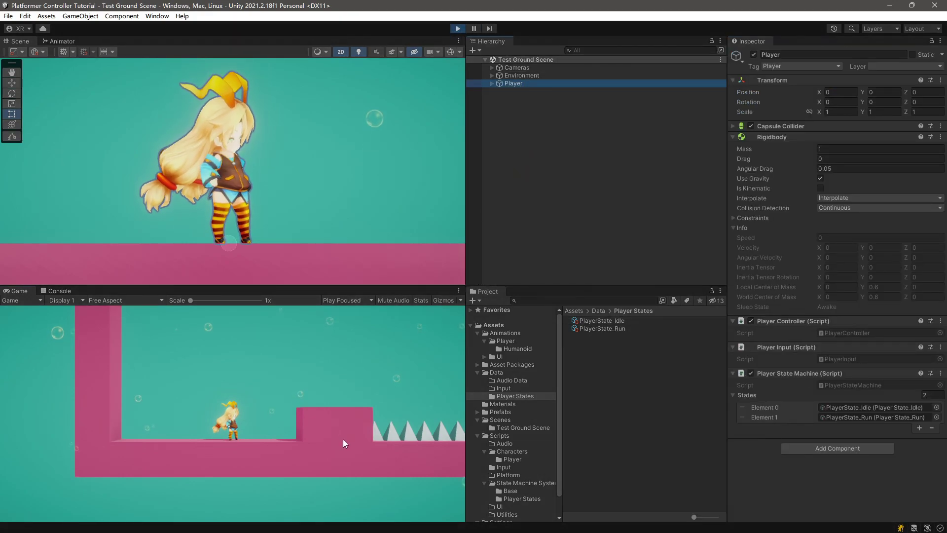
key("a")
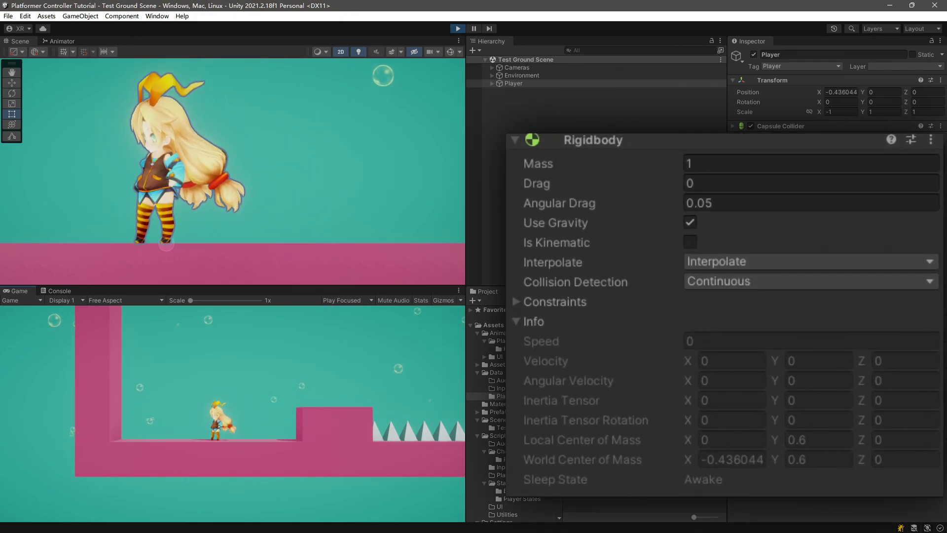
key("d")
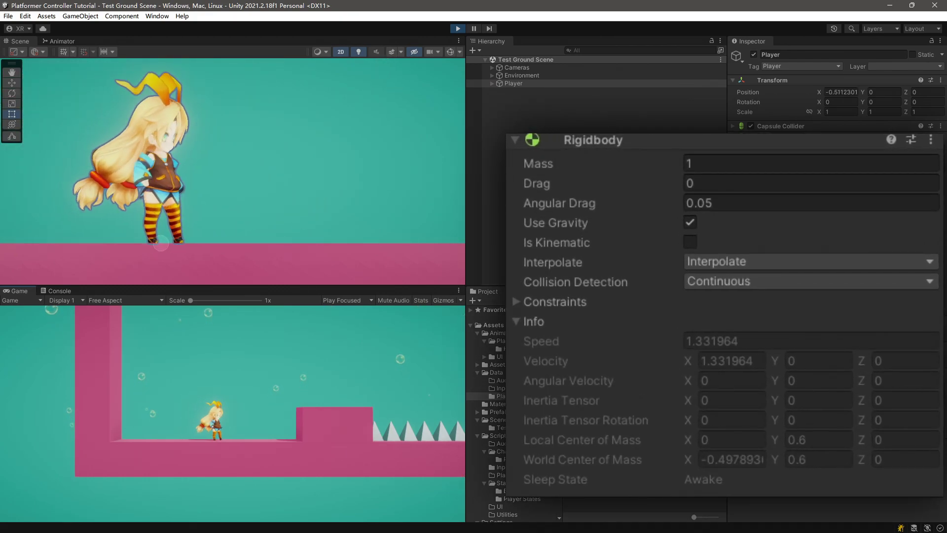
key("a")
key("d")
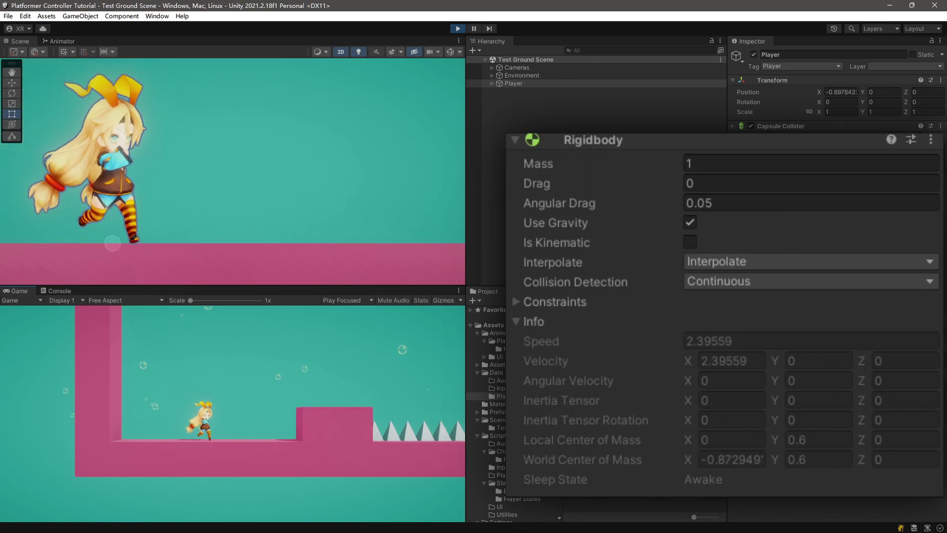
key("a")
key("d")
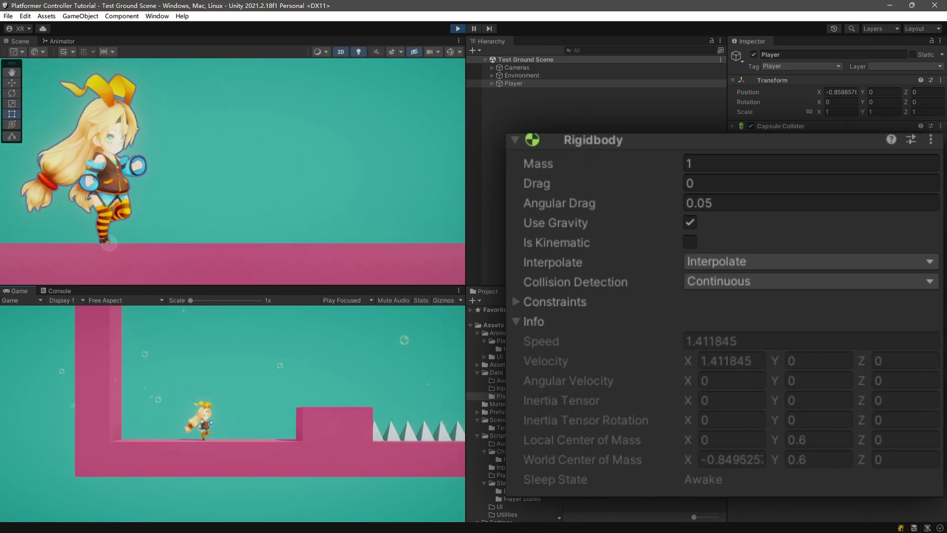
key("a")
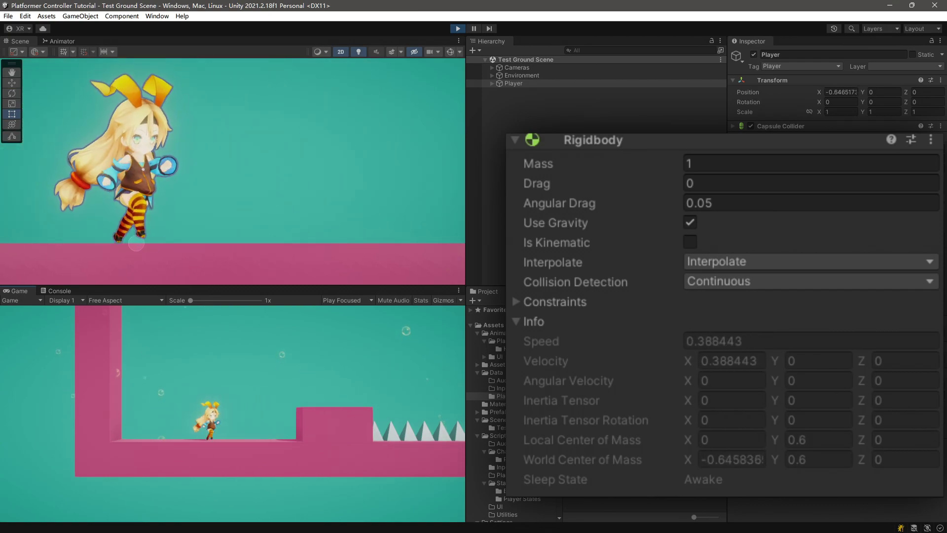
key("d")
key("a")
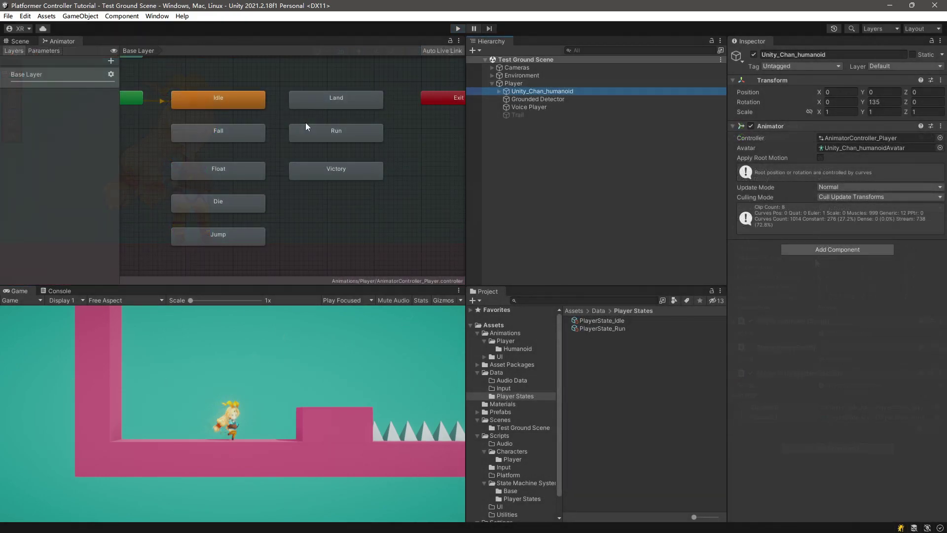
Step: Set the Run state speed to 1.35 and PlayerState_Run Acceleration to 15, checking Idle Deceleration
left_click(331, 133)
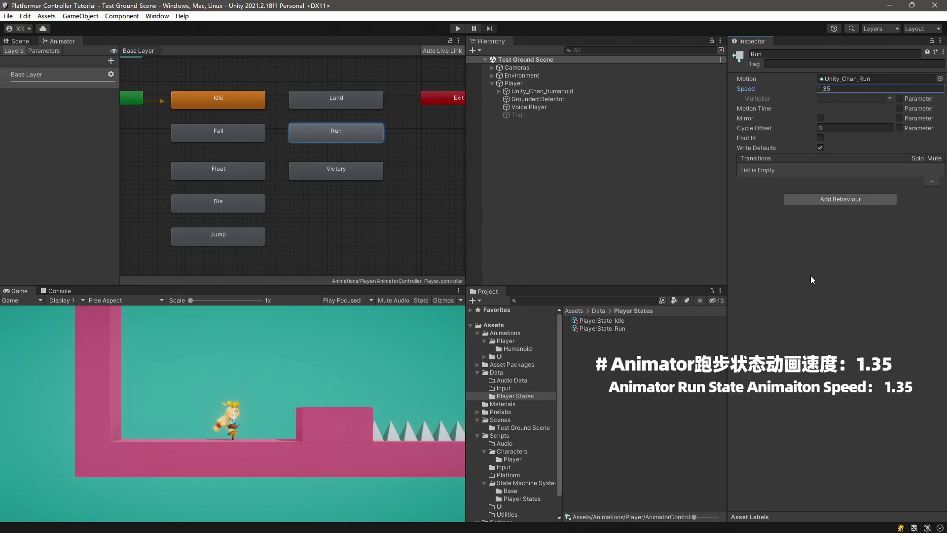
left_click(591, 320)
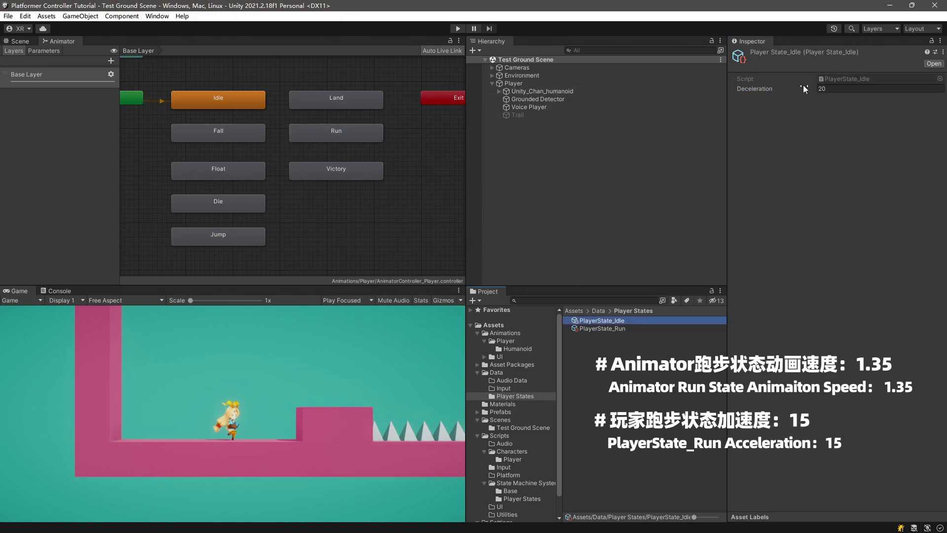
left_click(818, 89)
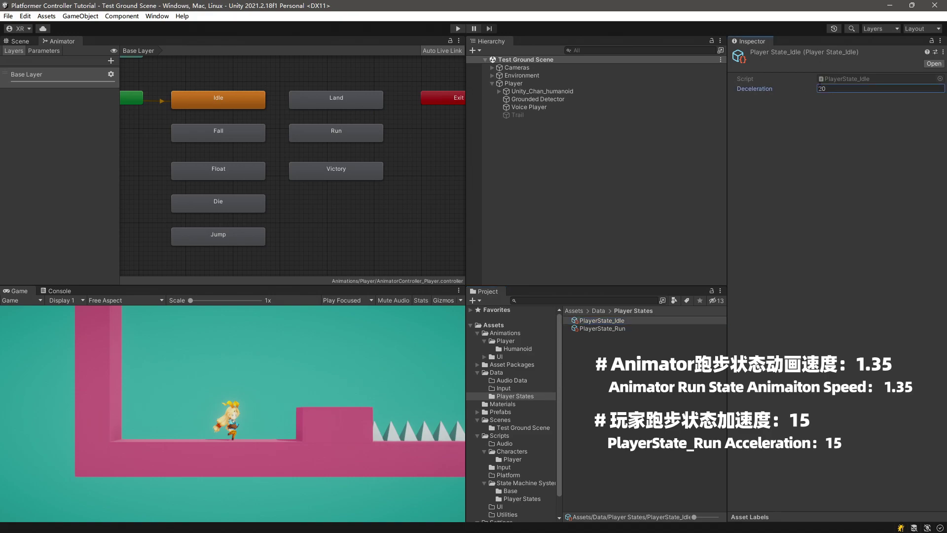
left_click(616, 325)
left_click(759, 101)
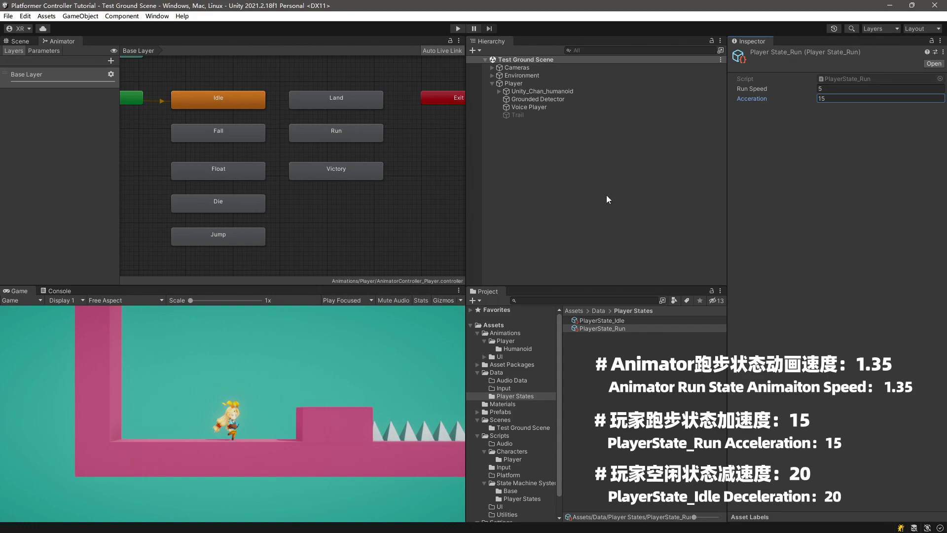
Step: Play the game maximized and run the character right and left with the arrow keys
left_click(460, 28)
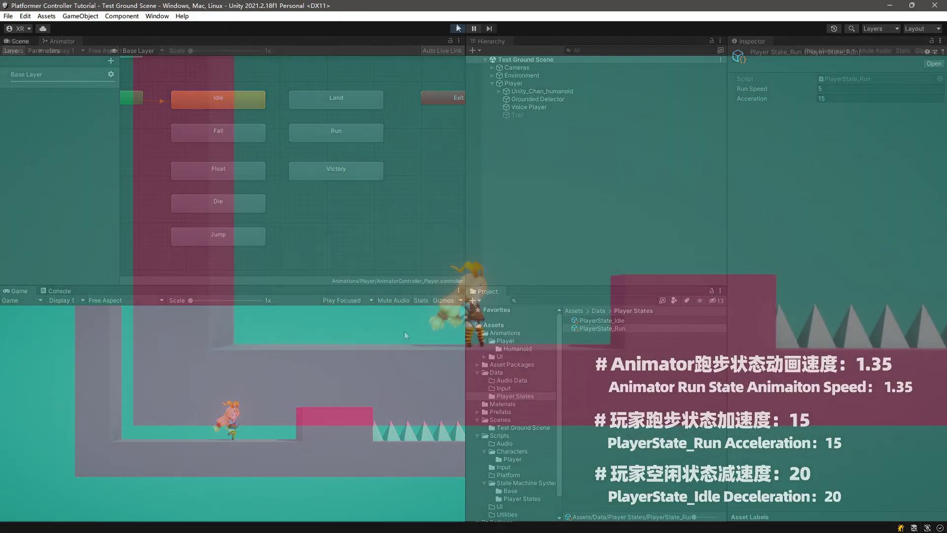
key("Right")
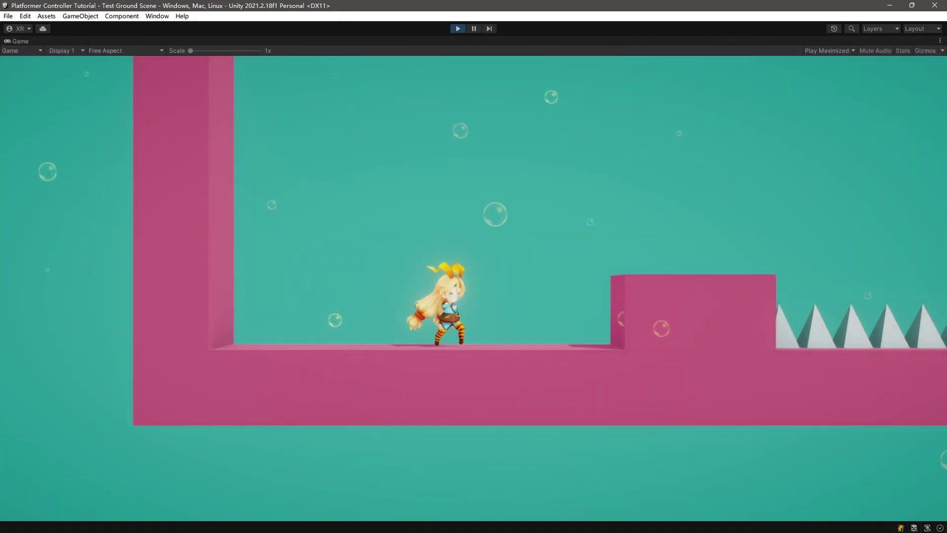
key("Left")
key("Right")
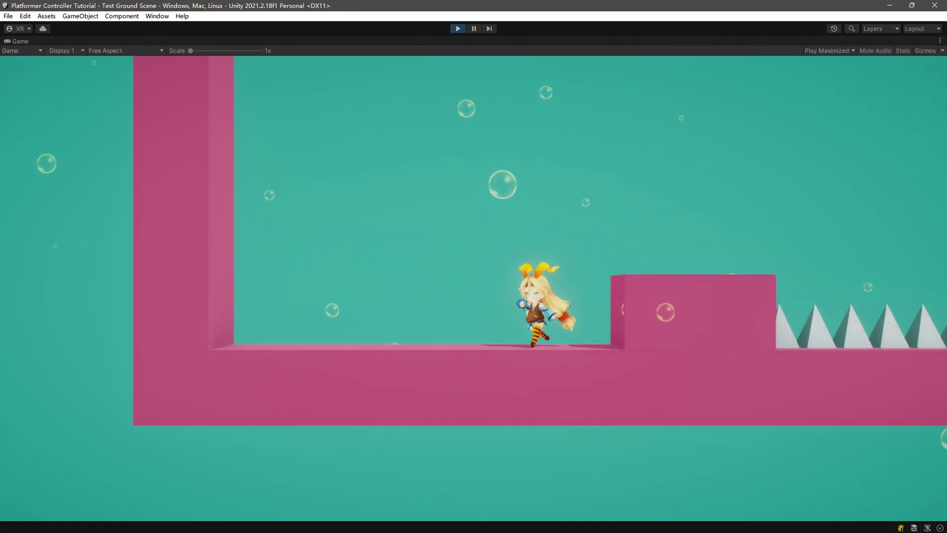
key("Left")
key("Right")
key("Left")
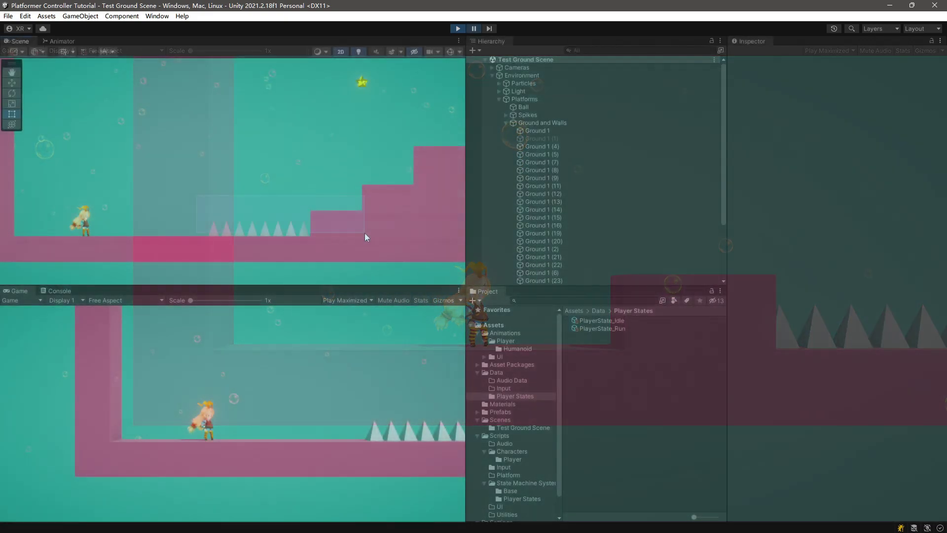
Step: Deactivate the row of floor spikes and play-test by running the character left and right
left_click_drag(365, 233, 365, 236)
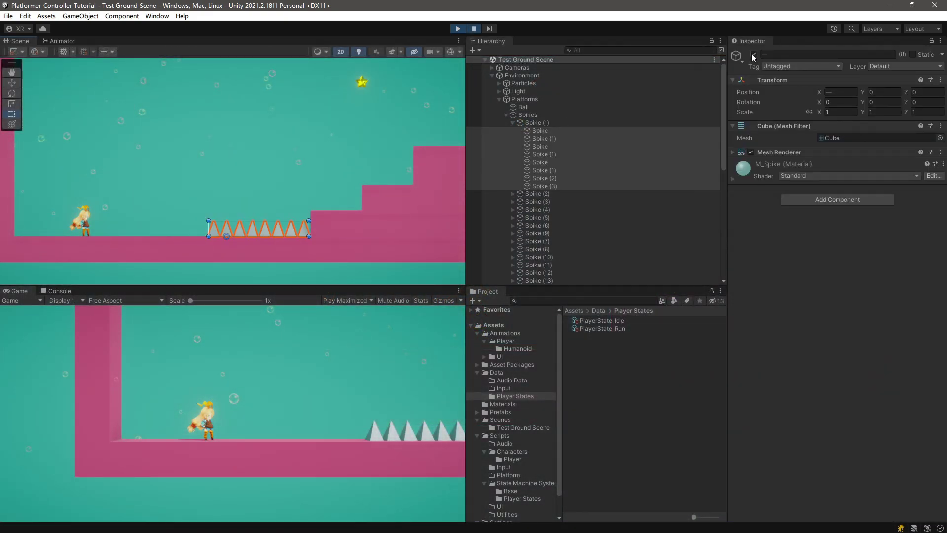
left_click(753, 55)
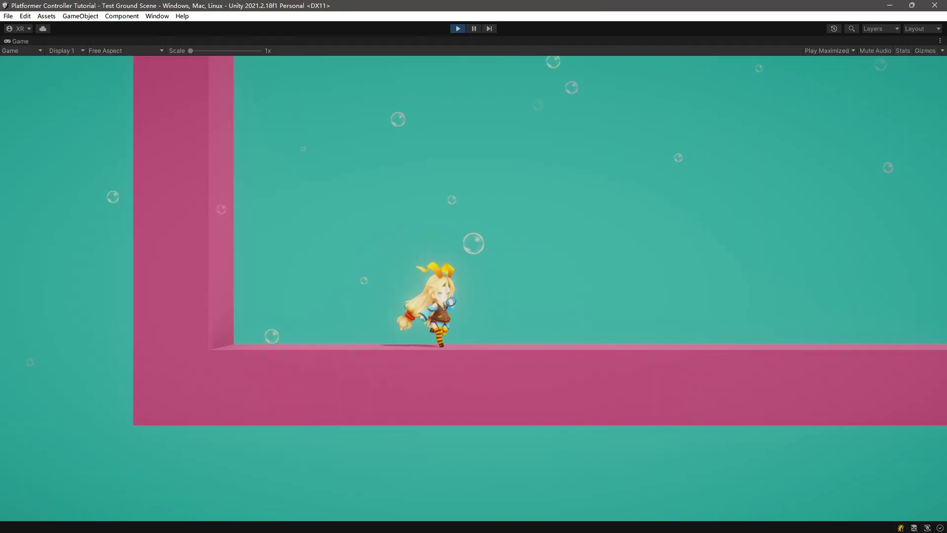
key("Right")
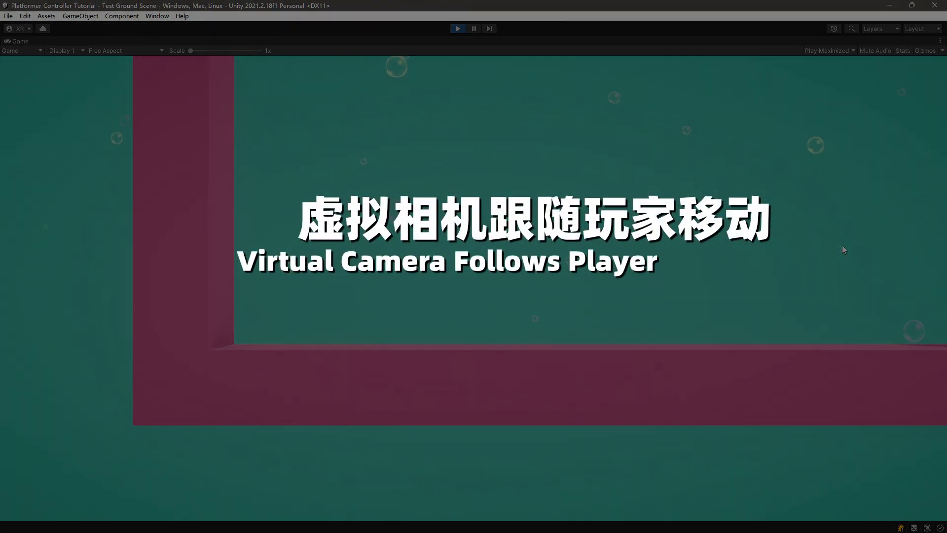
key("Left")
key("Right")
key("Left")
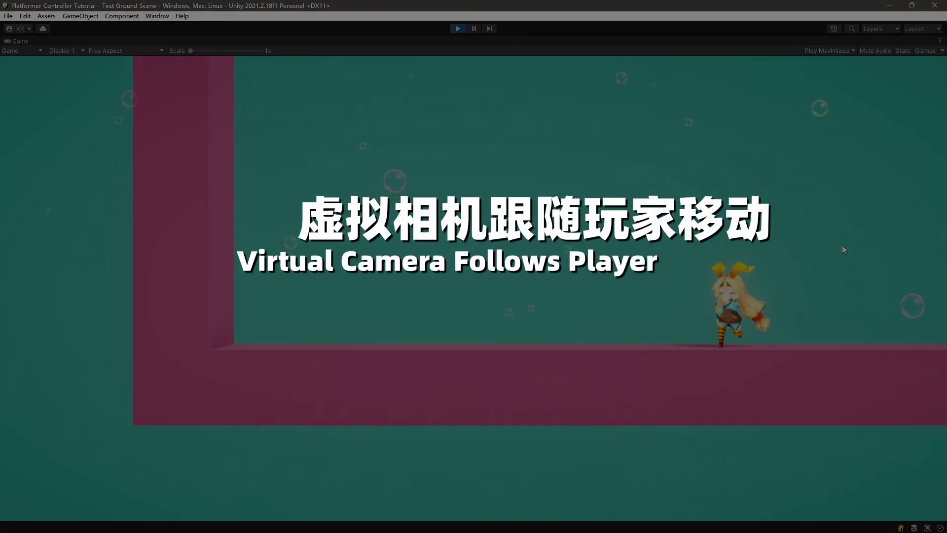
key("Right")
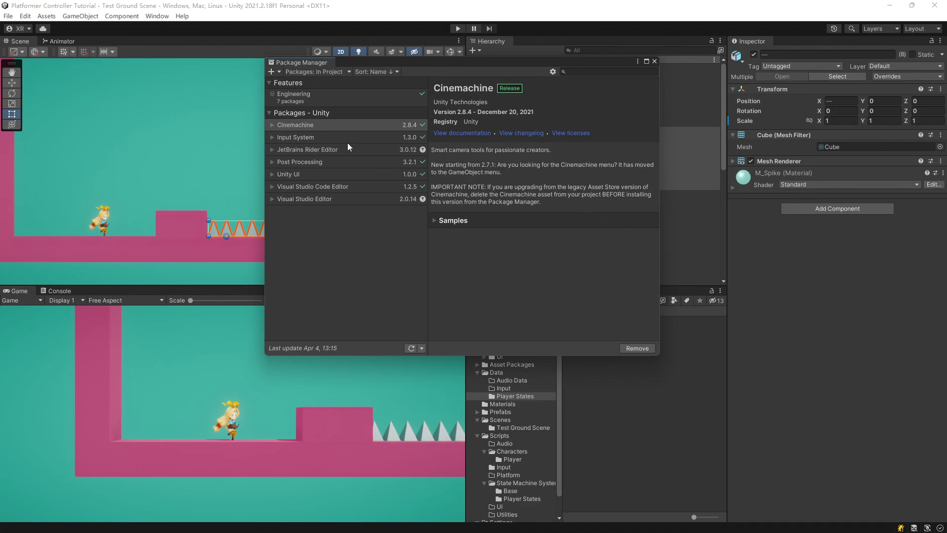
Step: View the Cinemachine 2.8.4 package details and move the Package Manager window aside
left_click(303, 129)
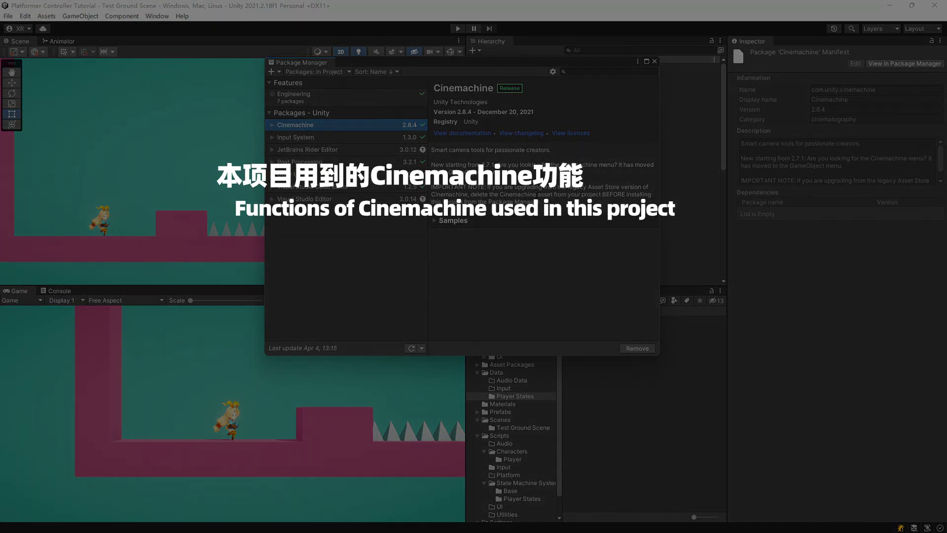
left_click_drag(354, 64, 161, 78)
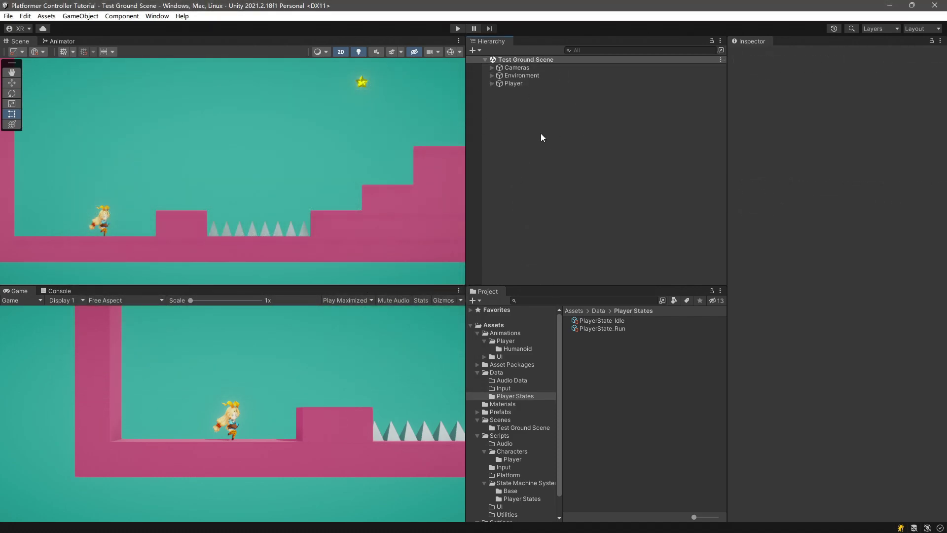
Step: Add a Cinemachine virtual camera to the scene and name it 'Virtual Camera Player Follow'
right_click(514, 123)
mouse_move(555, 335)
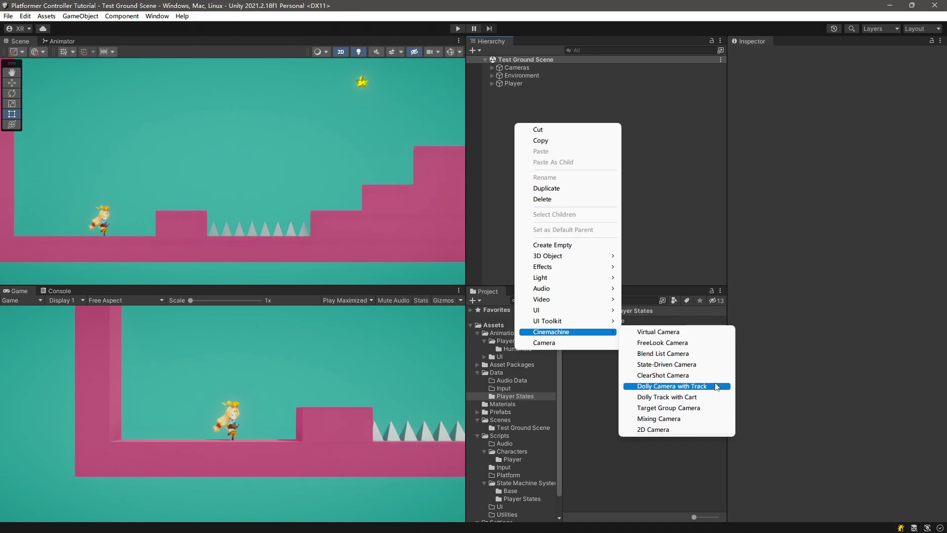
left_click(691, 334)
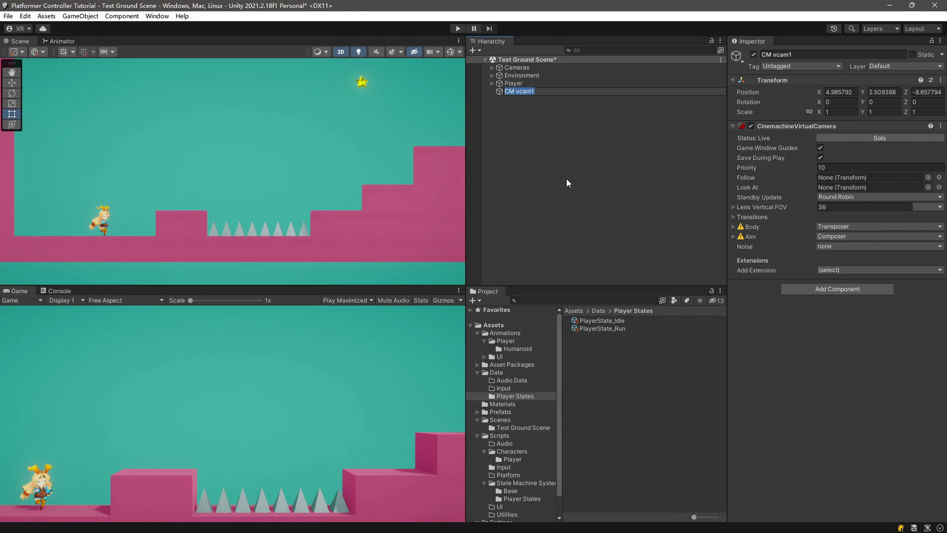
type("Virtual C")
type("amera Player Follow")
key("Return")
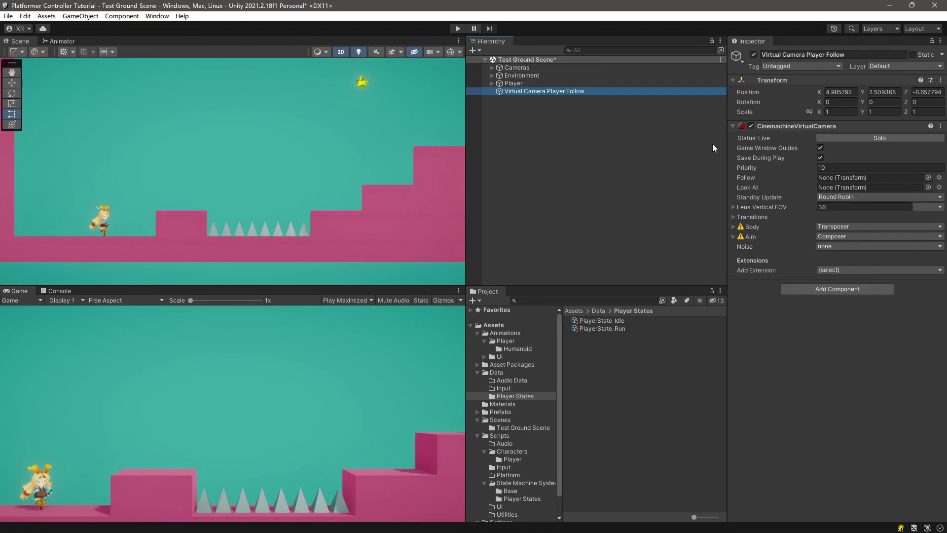
left_click(492, 68)
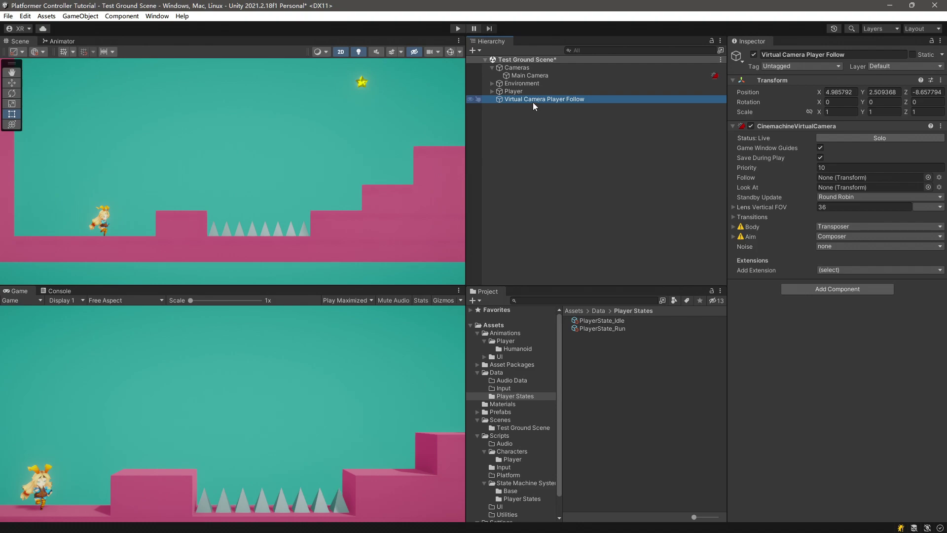
Step: Drag the virtual camera into Cameras and confirm Main Camera's CinemachineBrain lists it live
left_click_drag(533, 102, 538, 68)
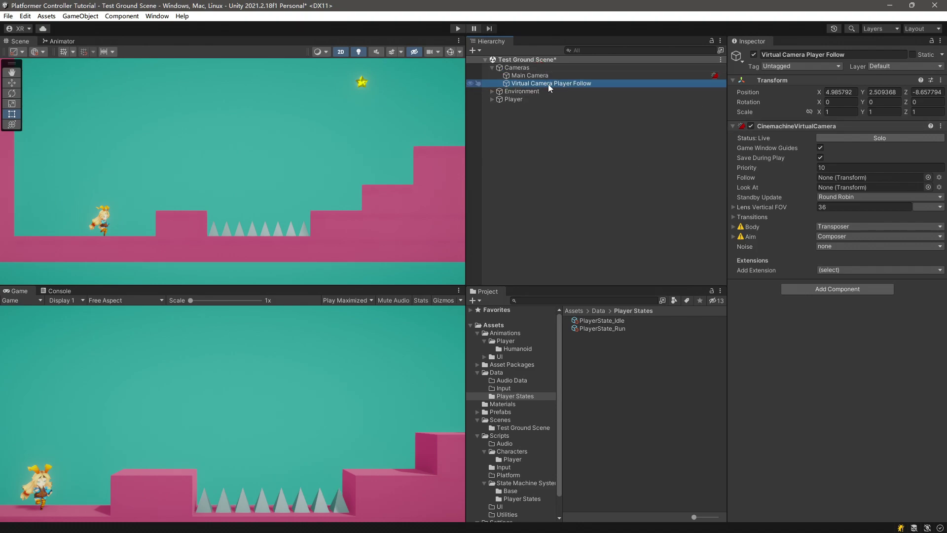
left_click(530, 76)
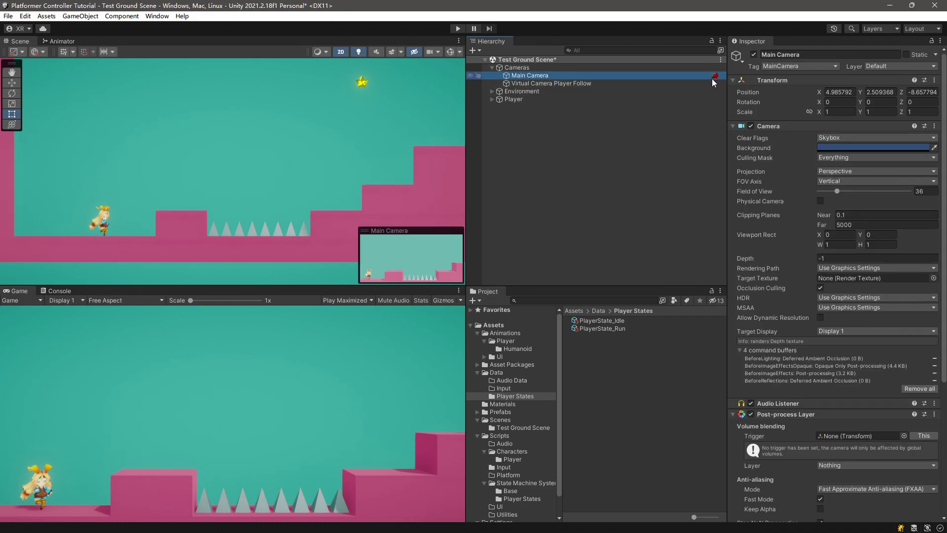
scroll(860, 357, "down", 5)
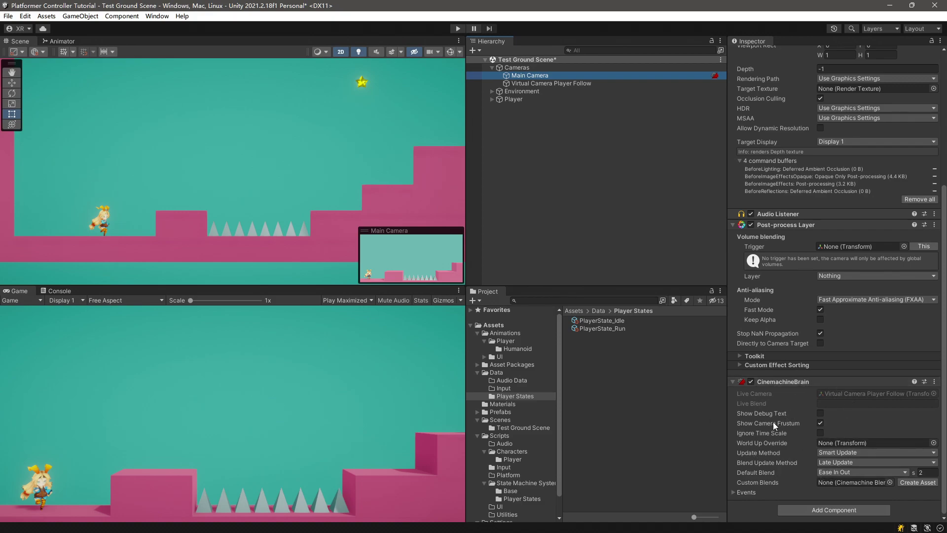
mouse_move(773, 422)
left_click(573, 84)
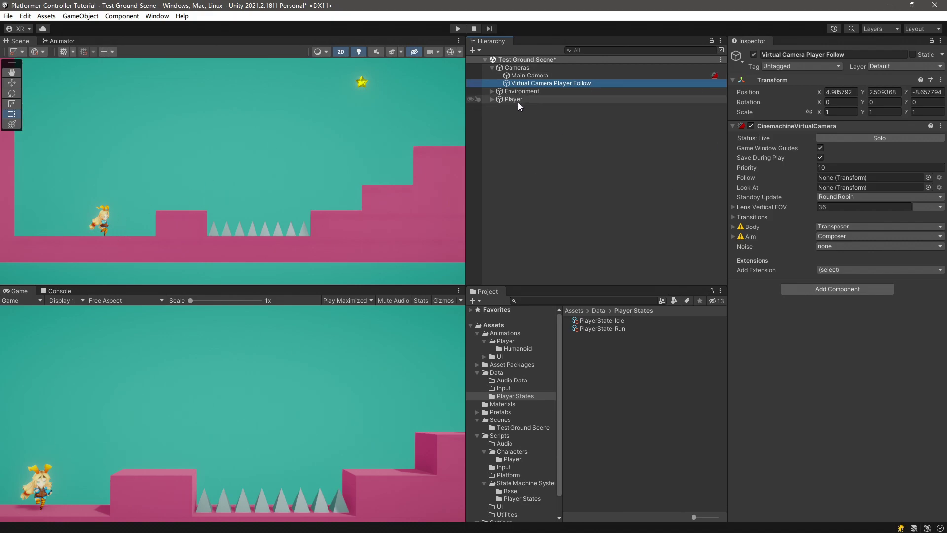
Step: Set the virtual camera's Follow to Player and play-test the camera tracking the running character
left_click_drag(522, 99, 848, 179)
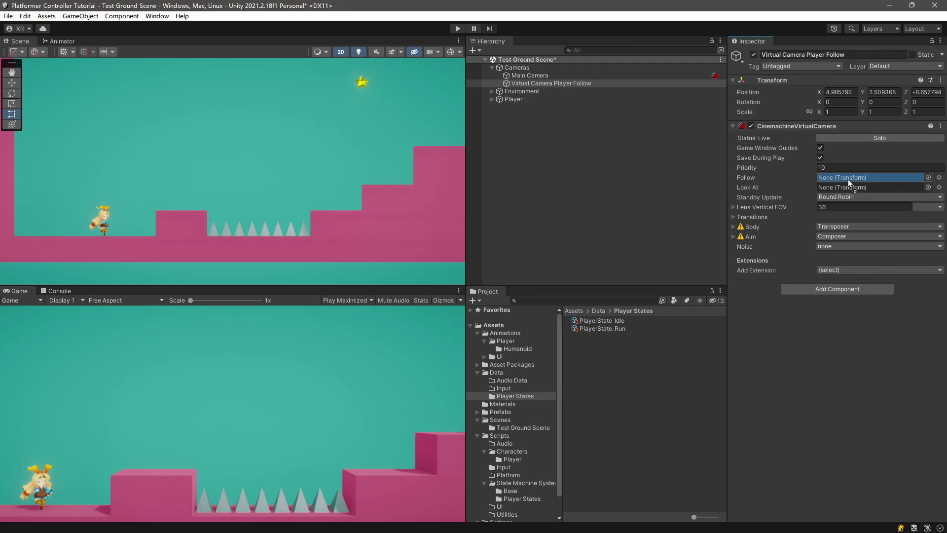
left_click_drag(847, 179, 847, 179)
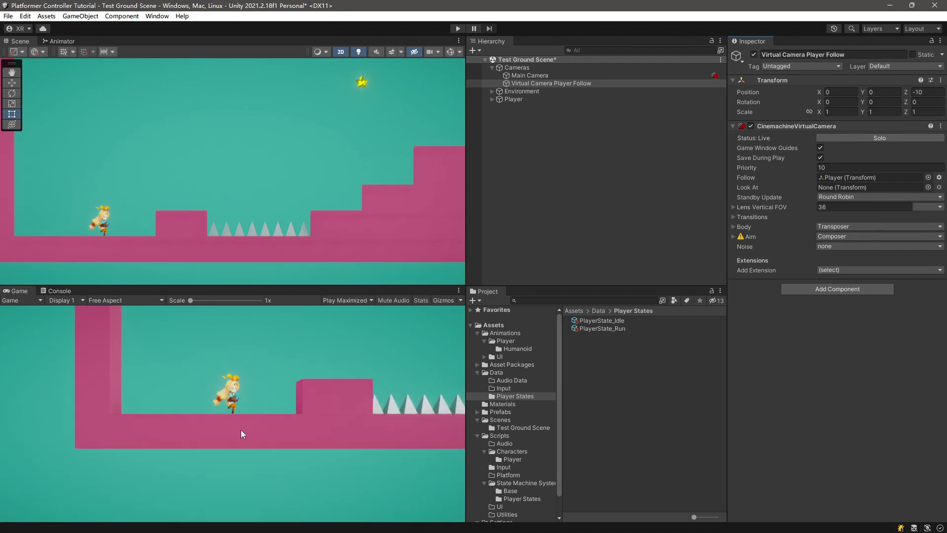
key("ctrl+p")
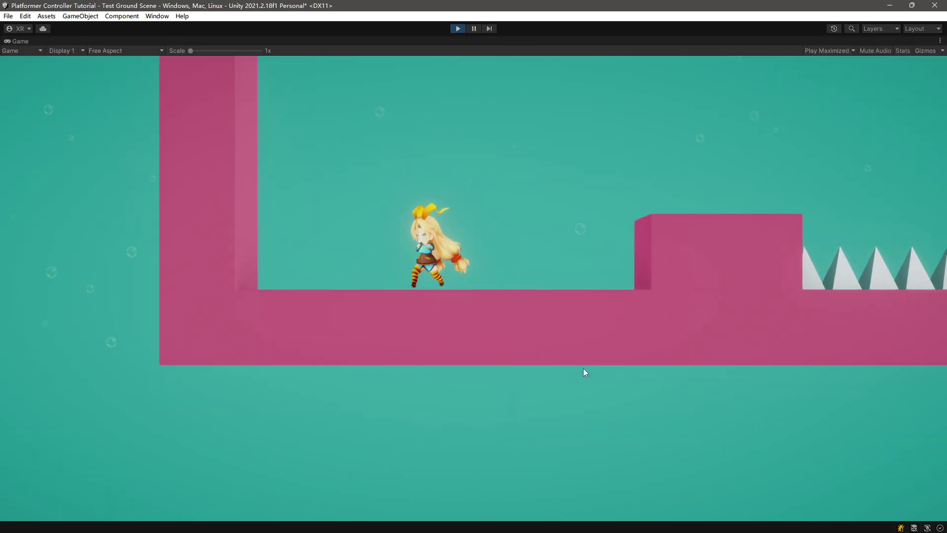
key("d")
key("a")
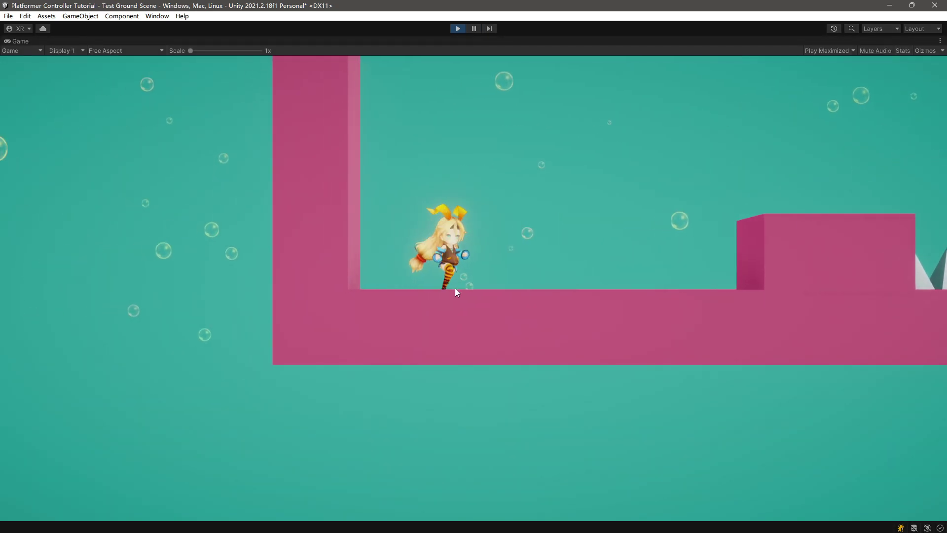
key("d")
key("a")
key("d")
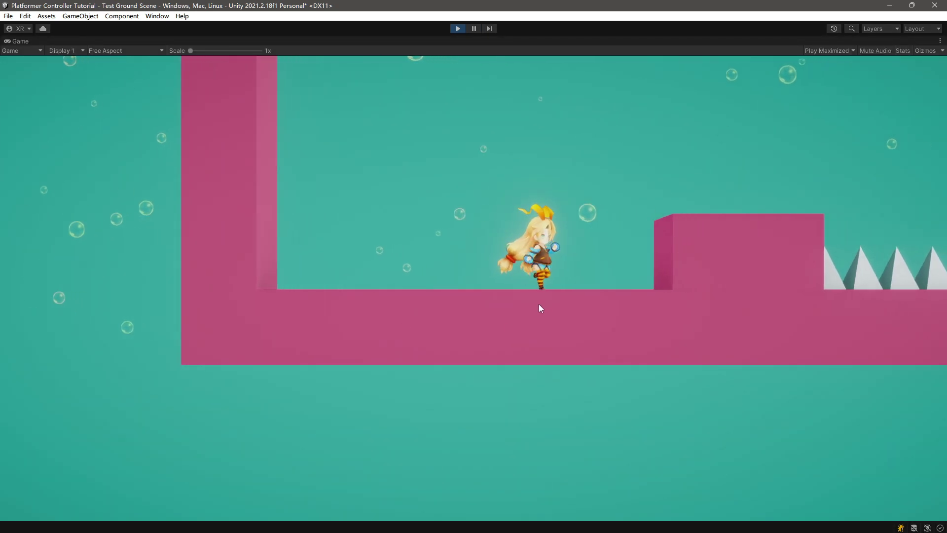
Step: Pause to hide the spikes, then resume and run the character right and left
key("ctrl+shift+p")
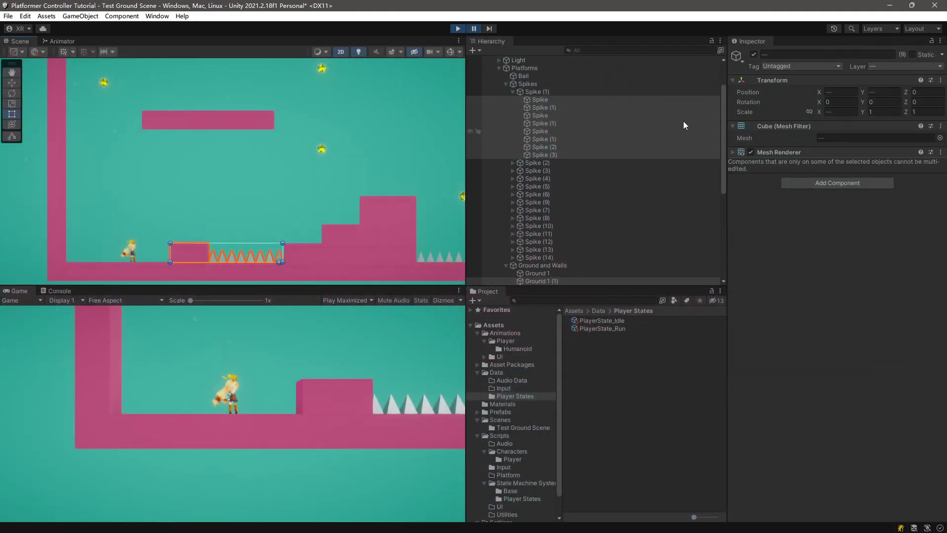
left_click(755, 54)
left_click(475, 29)
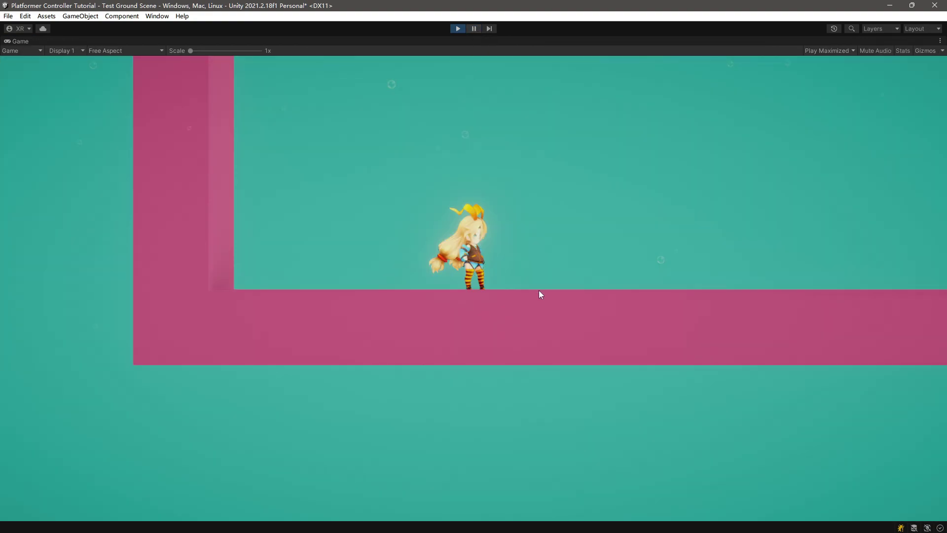
key("d")
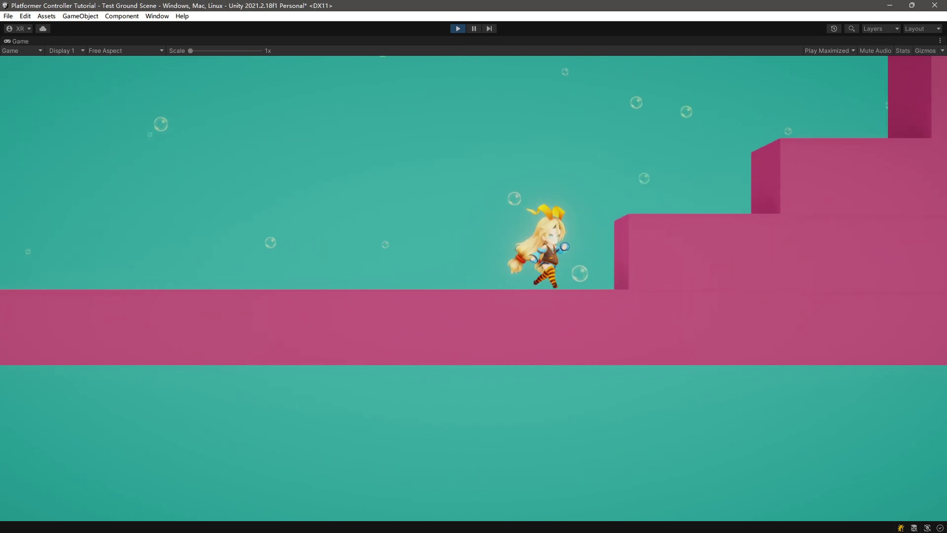
key("a")
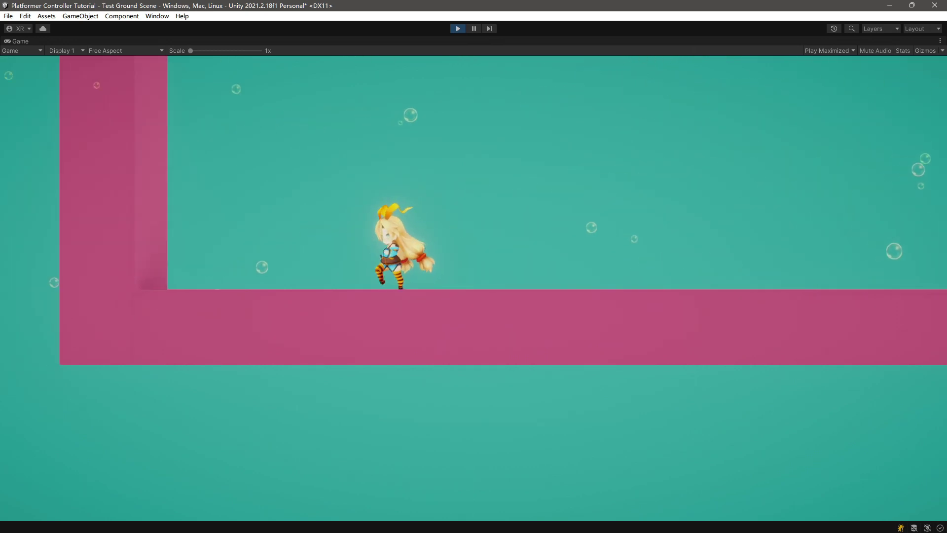
key("d")
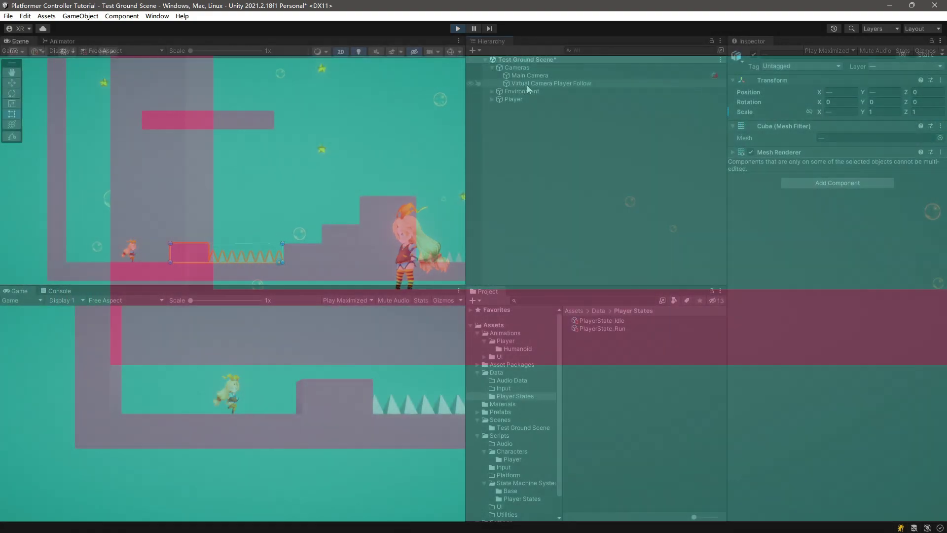
left_click(530, 84)
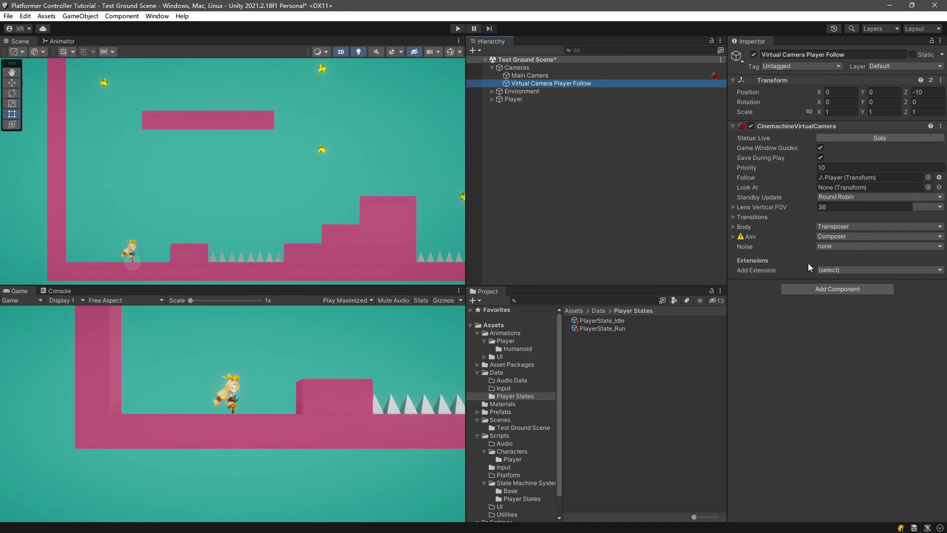
Step: On Virtual Camera Player Follow, choose Do nothing for Aim and Framing Transposer for Body
left_click(746, 237)
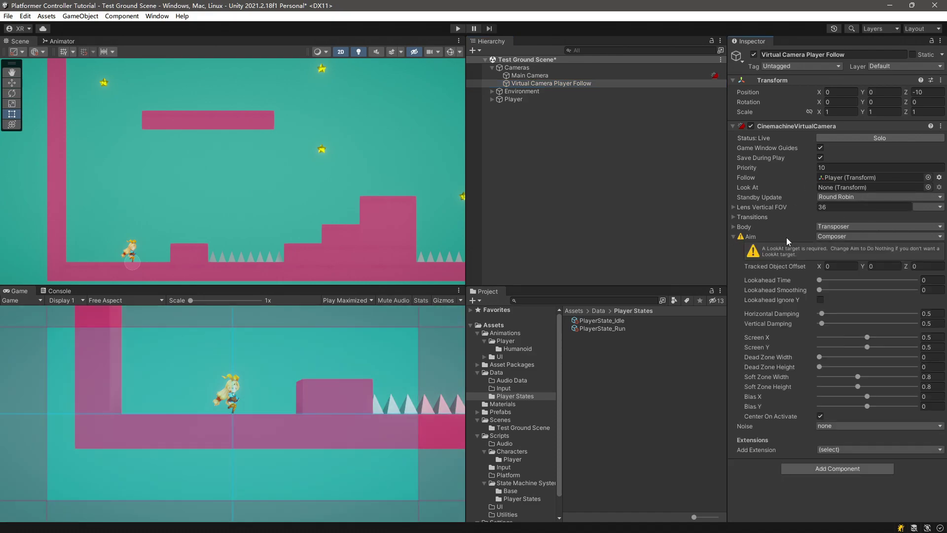
left_click(838, 236)
left_click(834, 247)
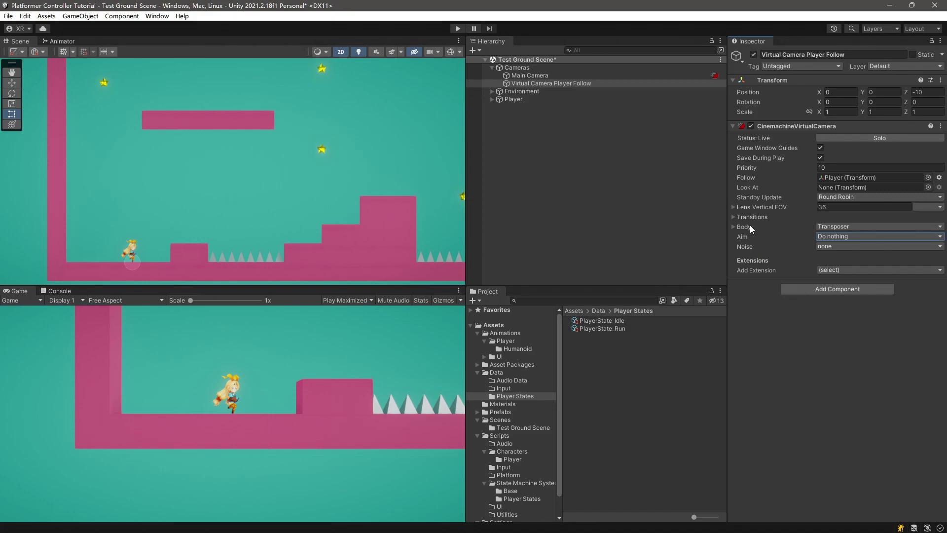
left_click(736, 227)
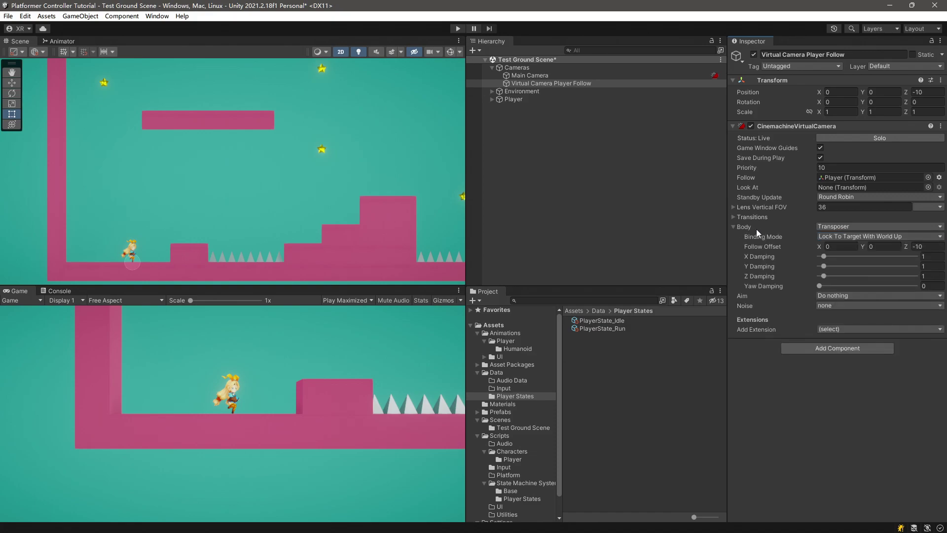
left_click(834, 229)
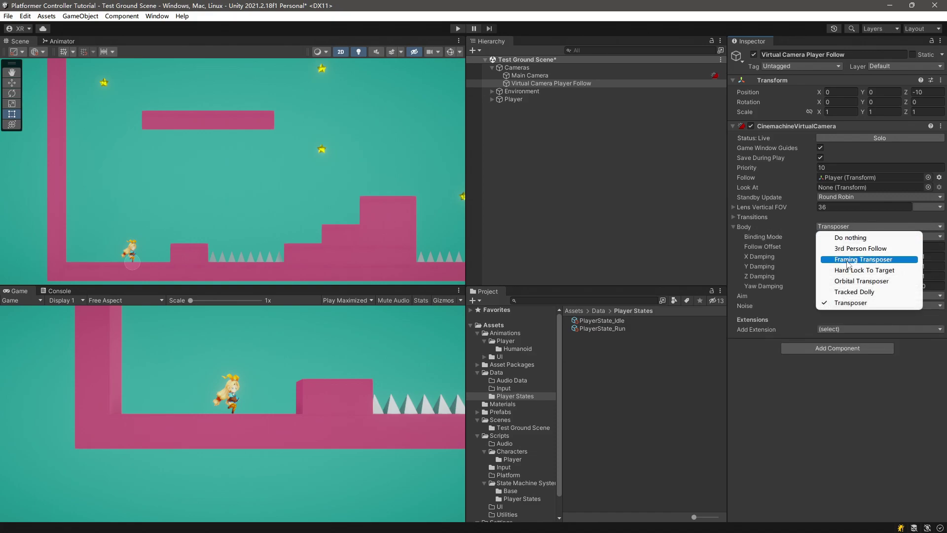
left_click(865, 260)
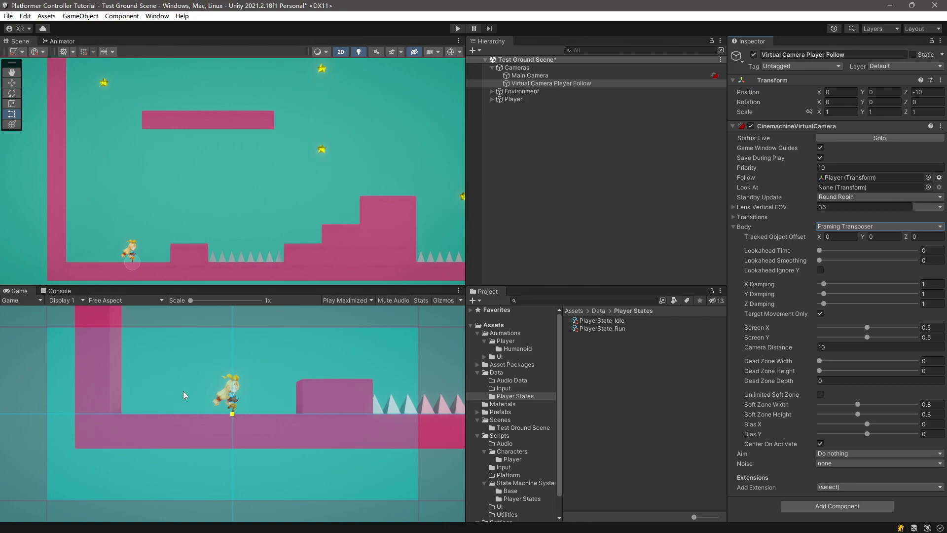
Step: Set Tracked Object Offset Y to 0.8, Lookahead Time to 0.25 and Lookahead Smoothing to 2.5
double_click(884, 236)
type("0.8")
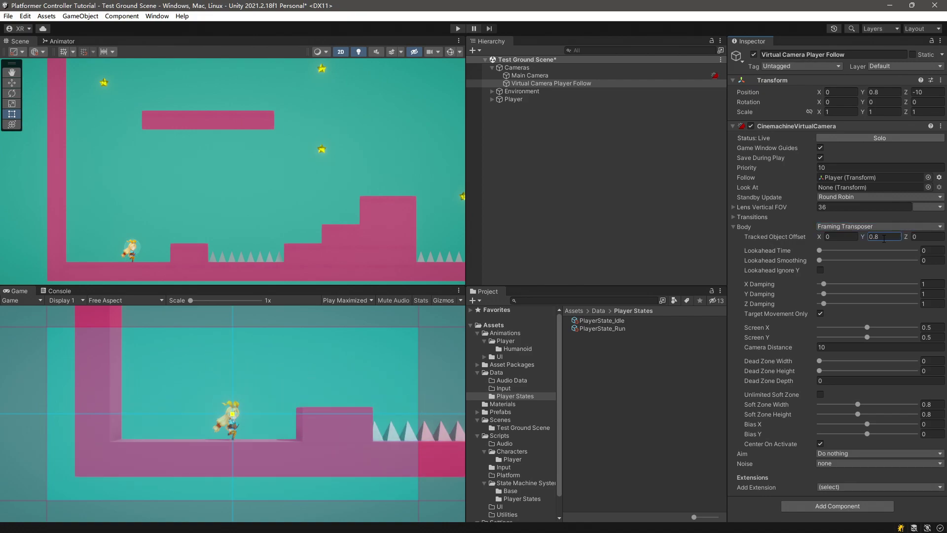
left_click(932, 250)
type("0.25")
key("Tab")
type("2")
type(".5")
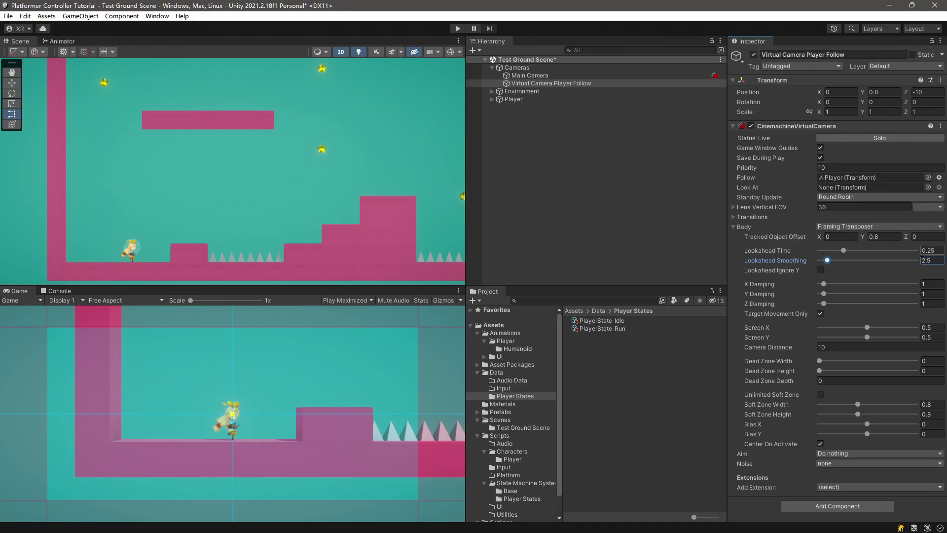
Step: Set the Dead Zone to 0.1 × 0.25 and the Soft Zone to 0.2 × 0.5
left_click(933, 361)
type(".1")
key("Tab")
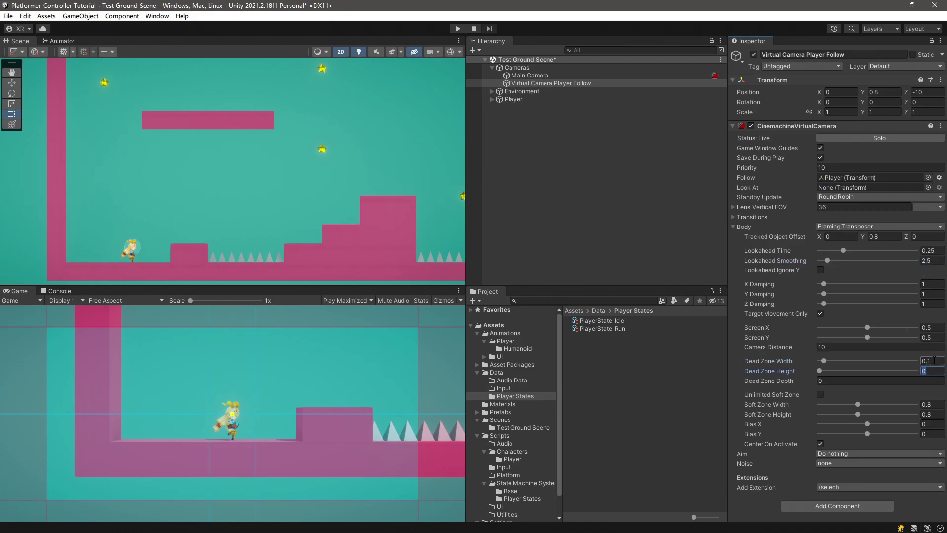
type(".25")
key("Return")
left_click(932, 404)
type(".2")
key("Tab")
type(".5")
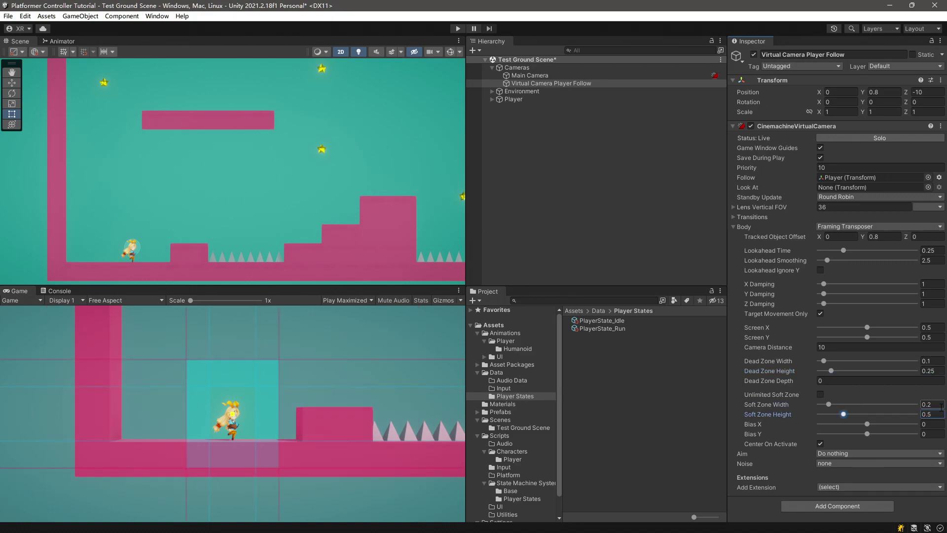
key("Return")
Step: Enter Play mode and expand the Body settings to show the framing zone guides
key("ctrl+p")
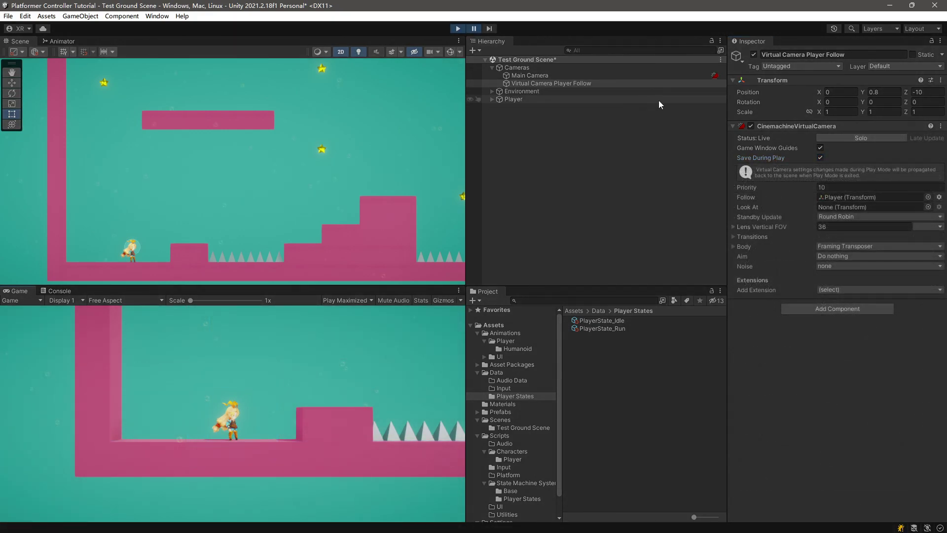
left_click(732, 247)
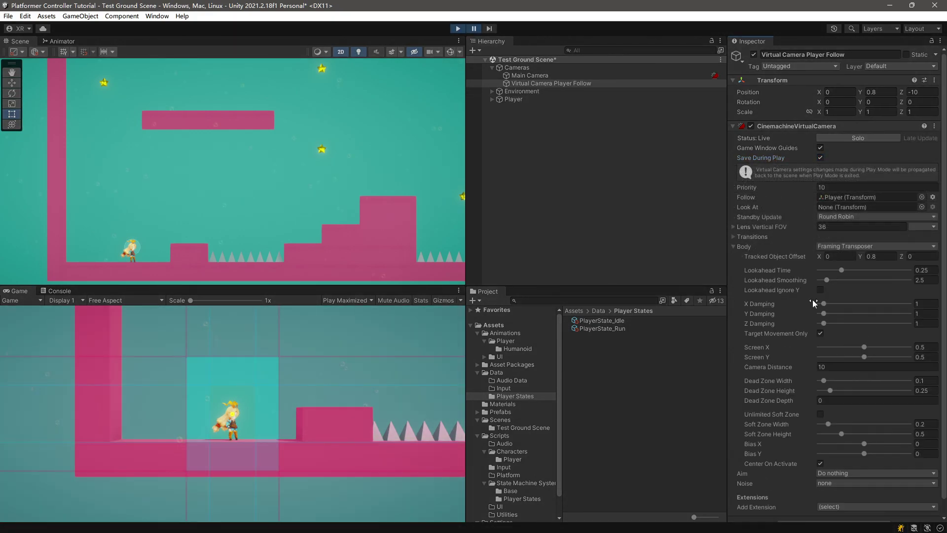